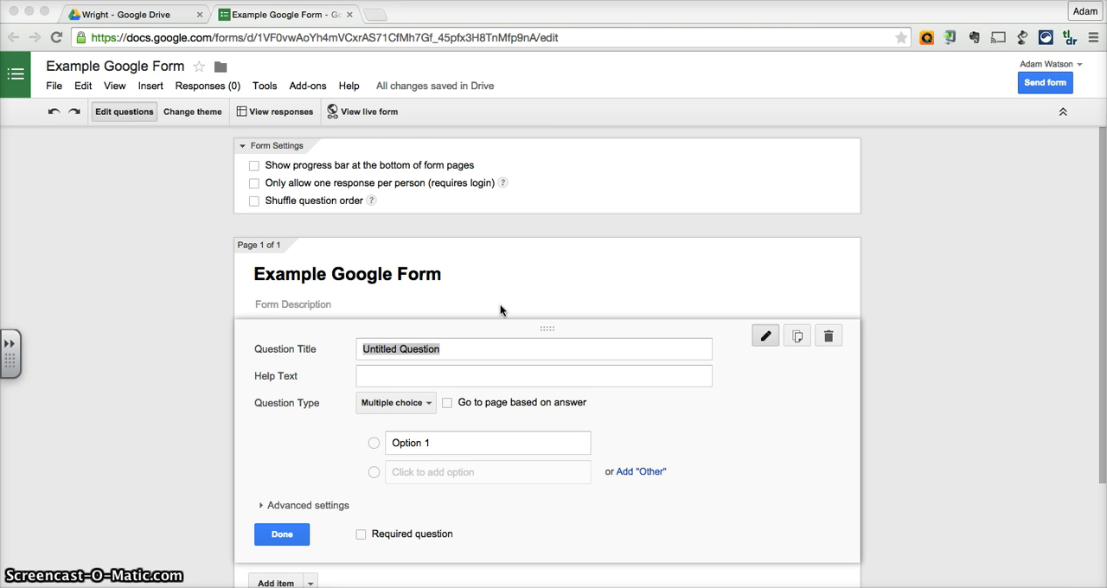
Apply the Farm Life theme to the form and return to editing its questions.
left_click(202, 116)
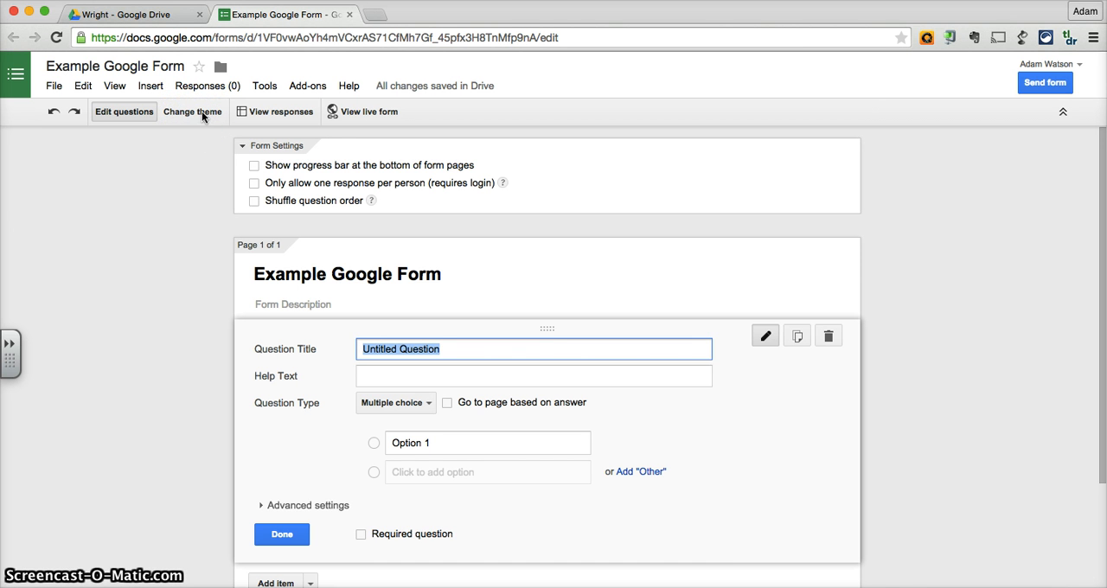
left_click(202, 116)
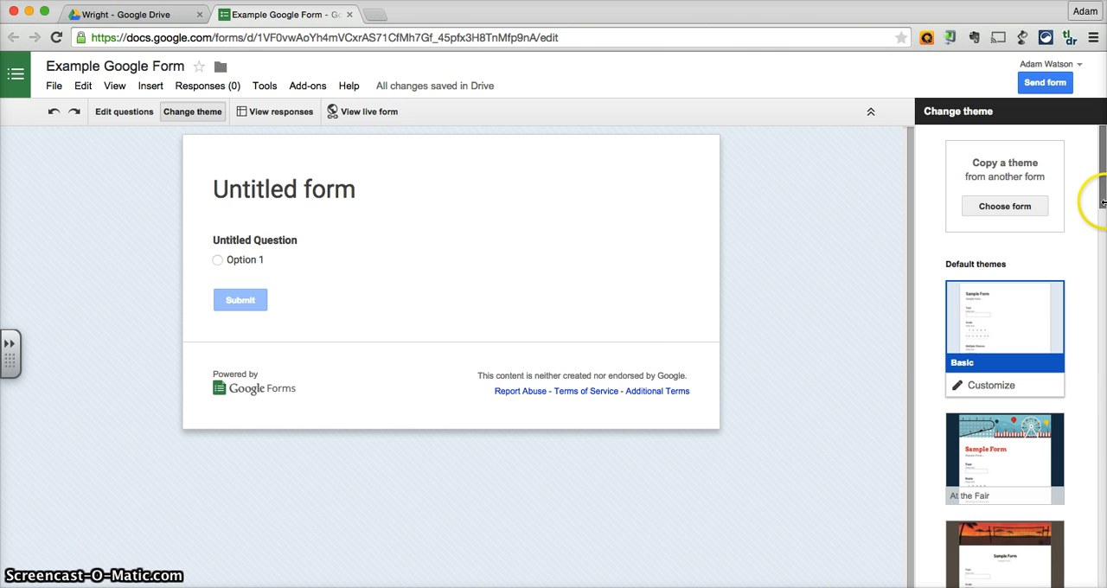
left_click_drag(1103, 194, 1103, 272)
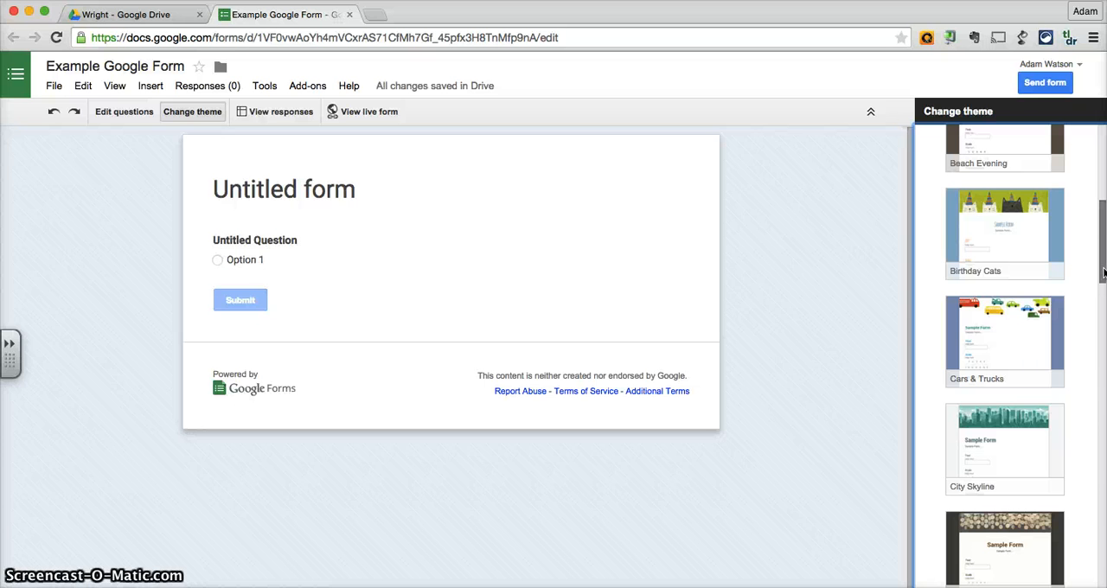
left_click_drag(1104, 273, 1104, 324)
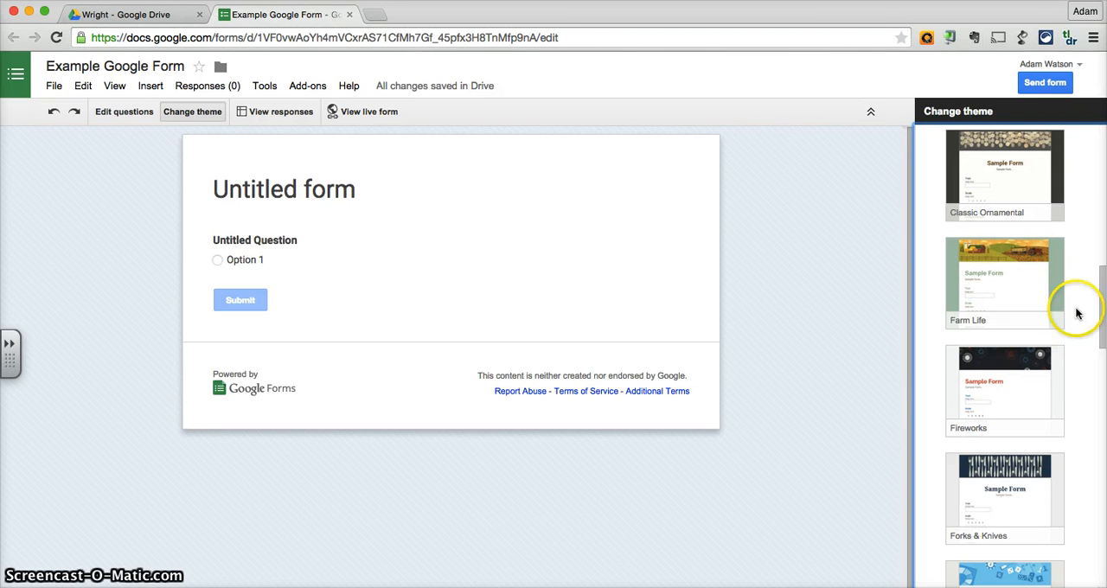
left_click(1022, 268)
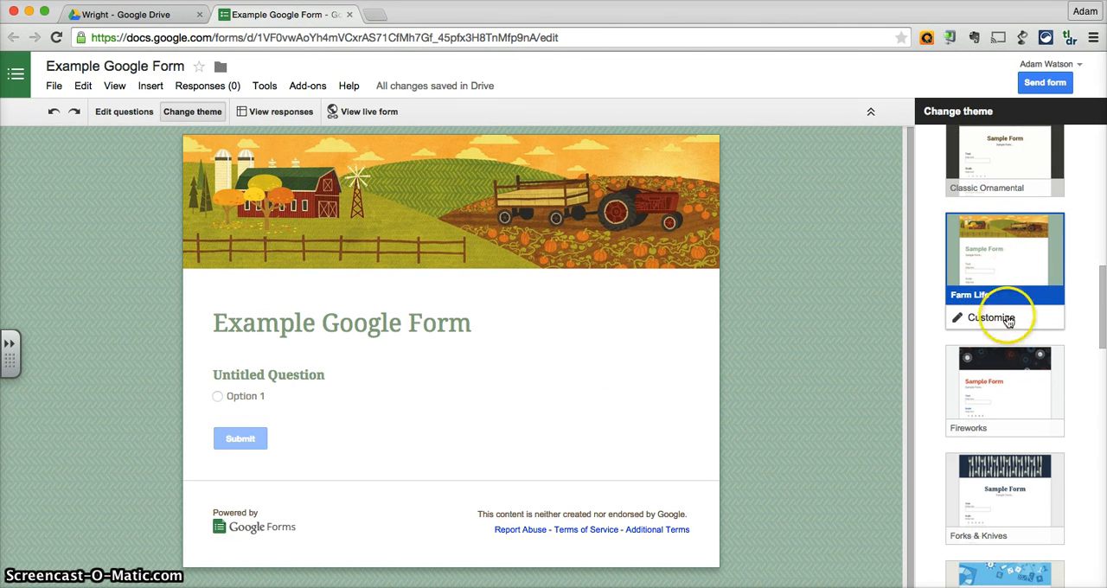
scroll(1004, 361, "down", 20)
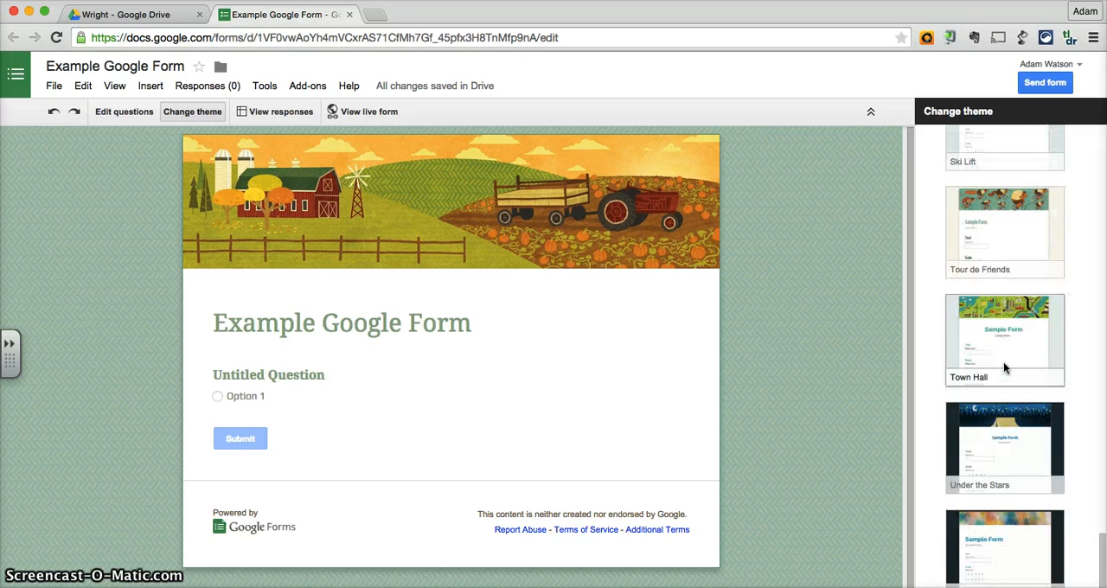
left_click(121, 115)
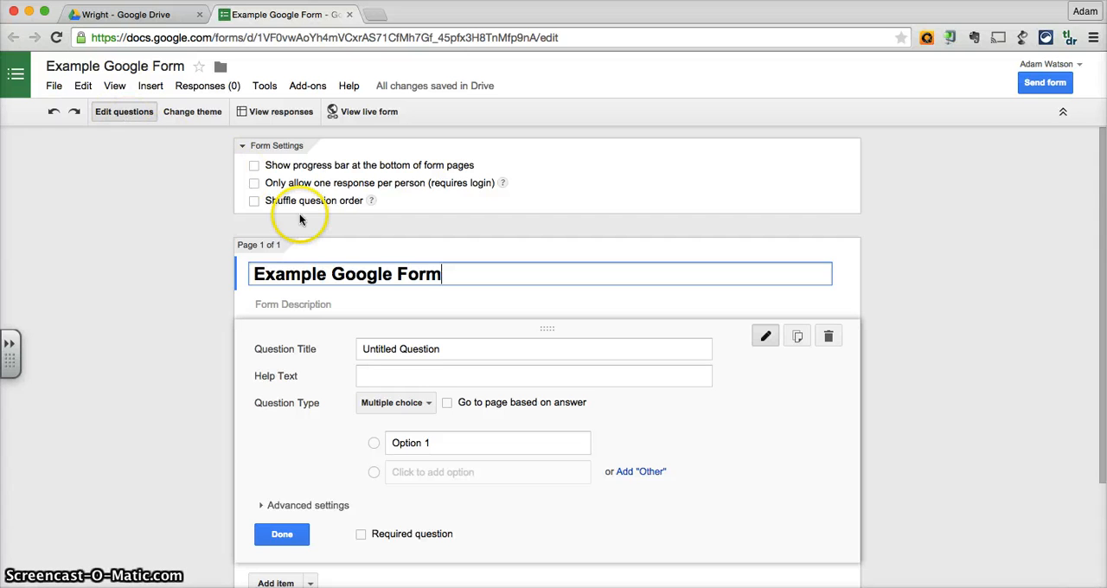
scroll(428, 311, "down", 3)
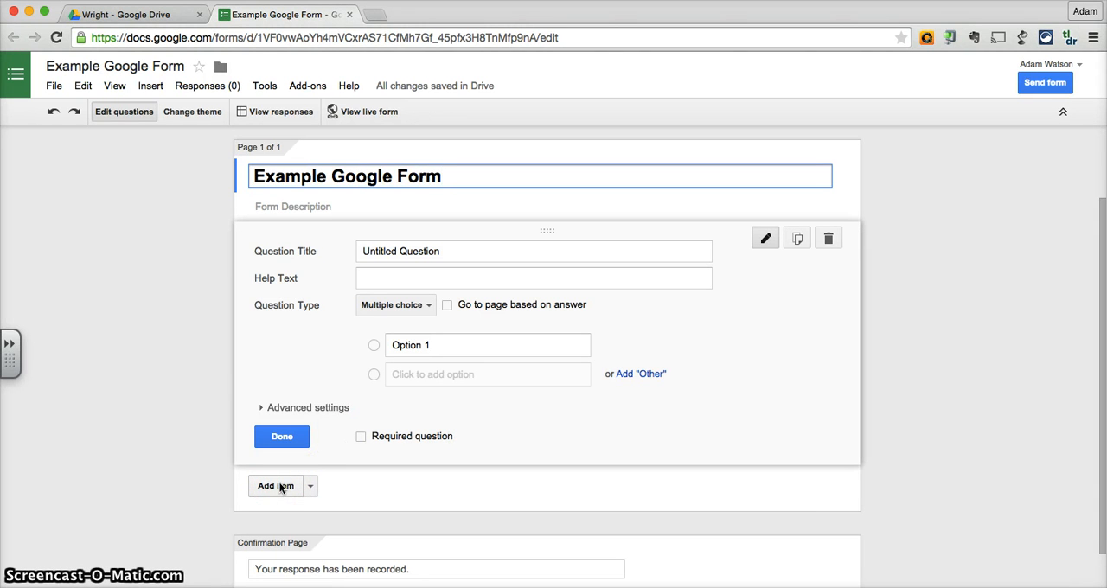
left_click(312, 487)
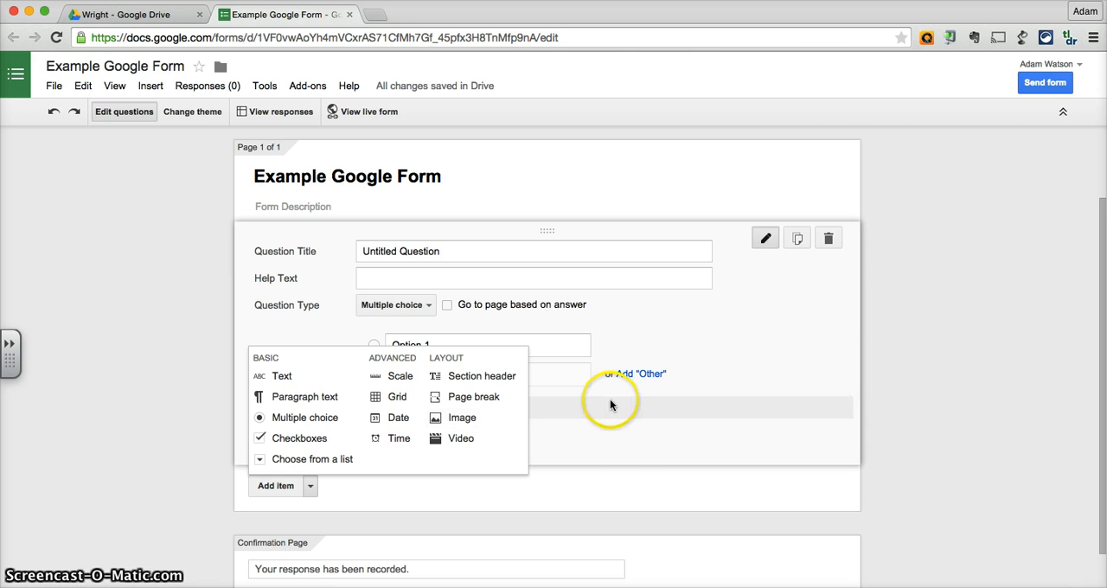
left_click(571, 486)
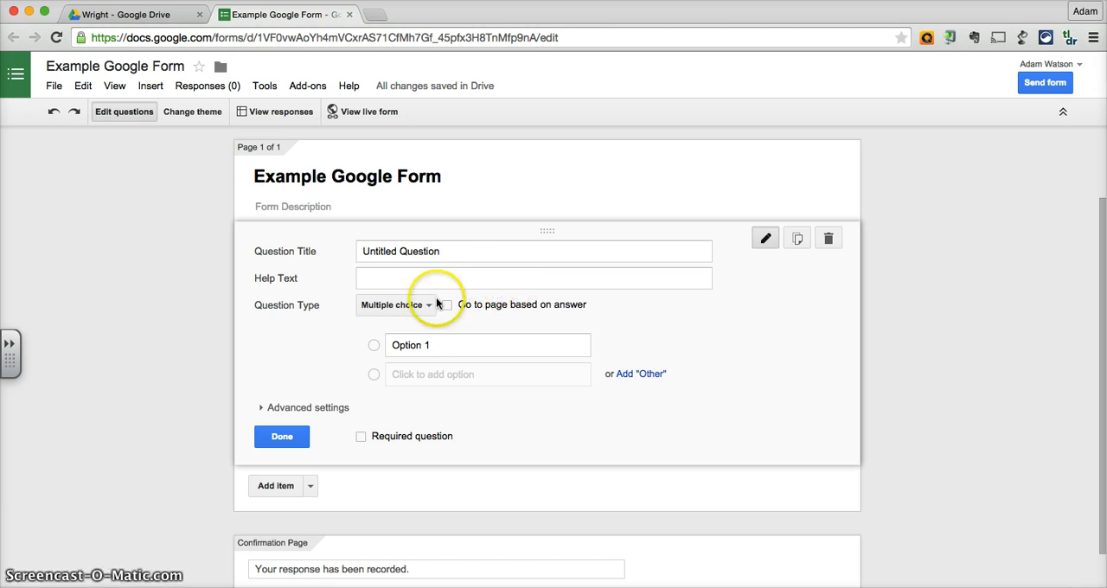
Replace the untitled first question's title with "What is your favorite color?".
left_click(438, 248)
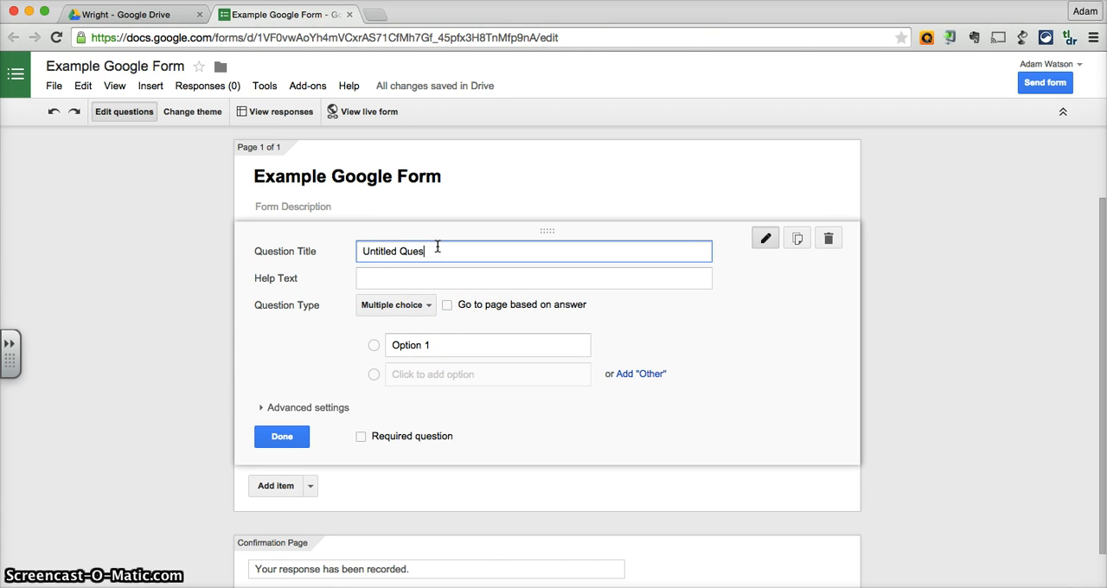
key("BackSpace")
key("BackSpace")
key("BackSpace")
key("BackSpace")
key("BackSpace")
key("BackSpace")
type("What is your favorite color?")
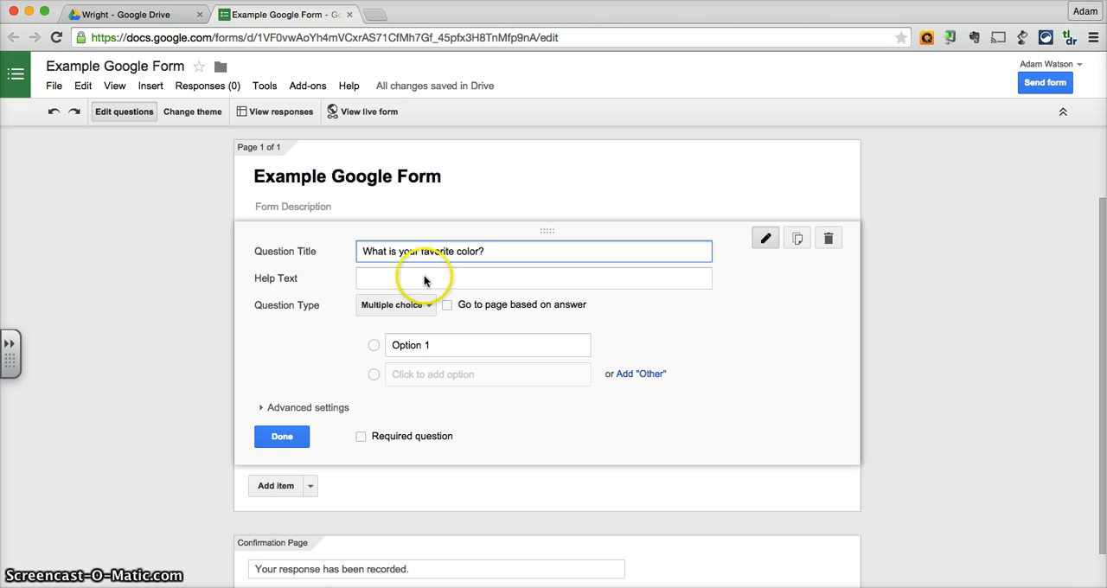
Enter Blue, Green and Red as the multiple-choice options of the favorite color question.
left_click(432, 344)
type("Blue")
key("Return")
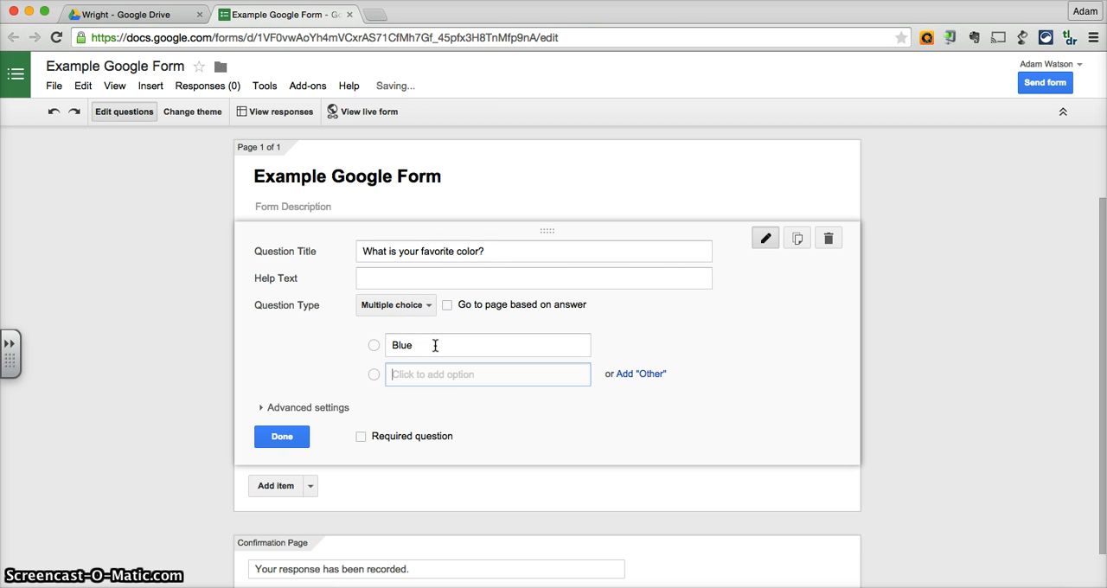
type("Gree")
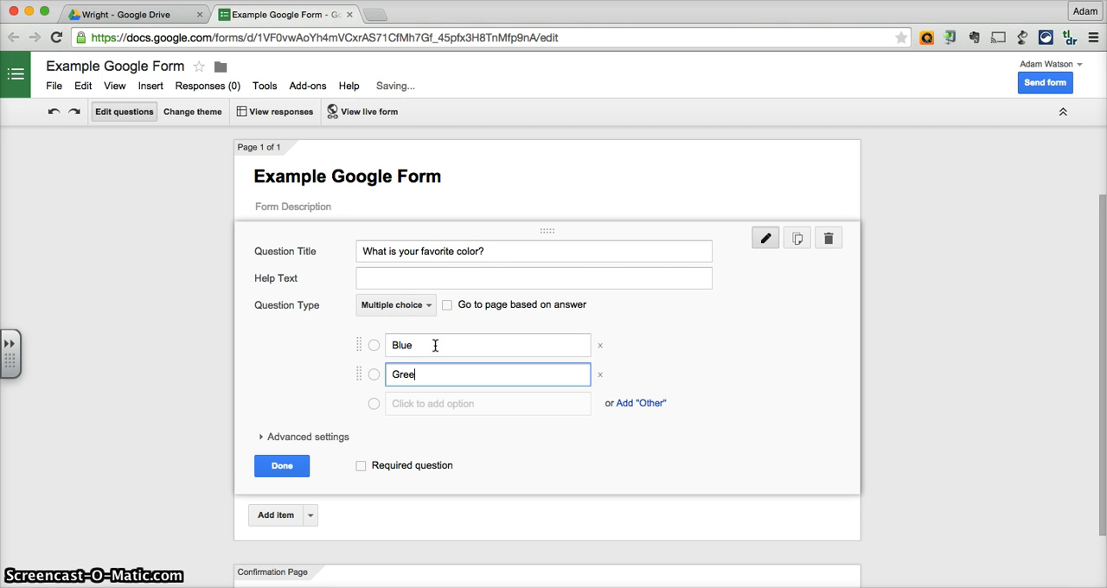
type("n")
key("Tab")
key("Tab")
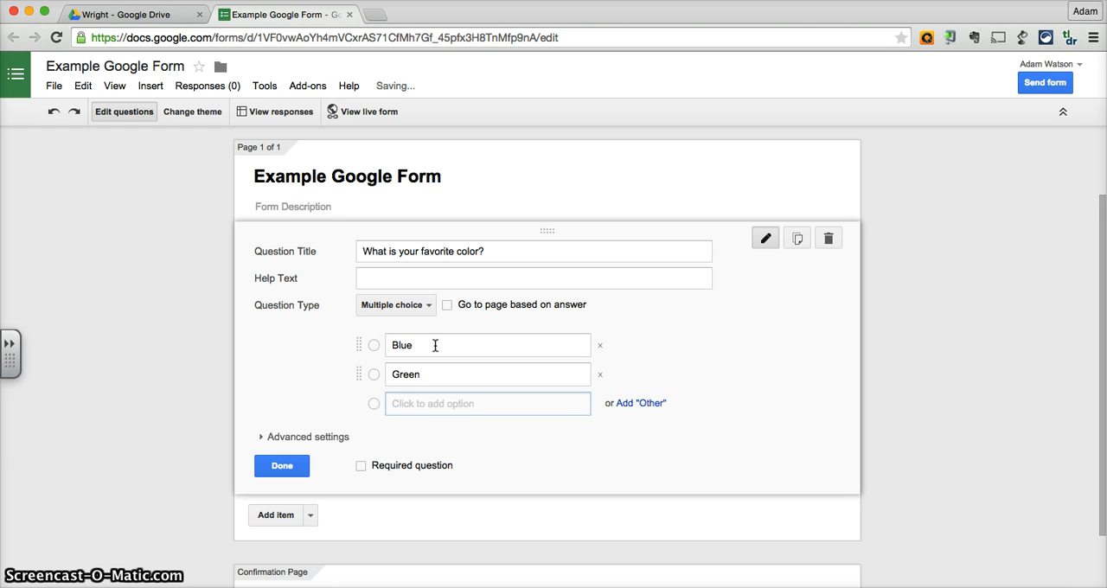
type("Red")
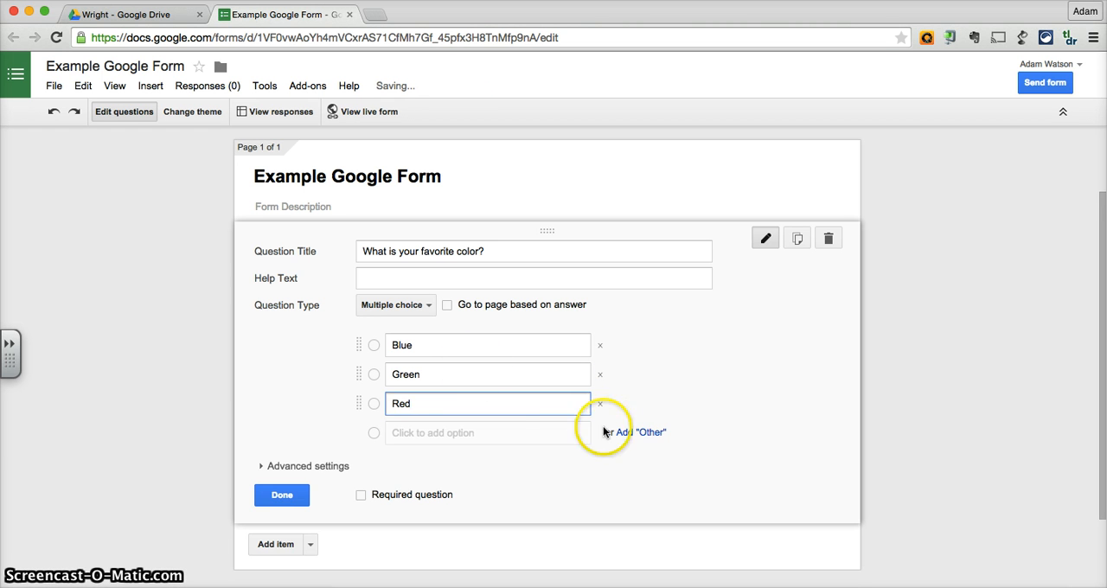
Add an "Other" answer to the favorite color question, make the question required and finish editing it.
left_click(644, 433)
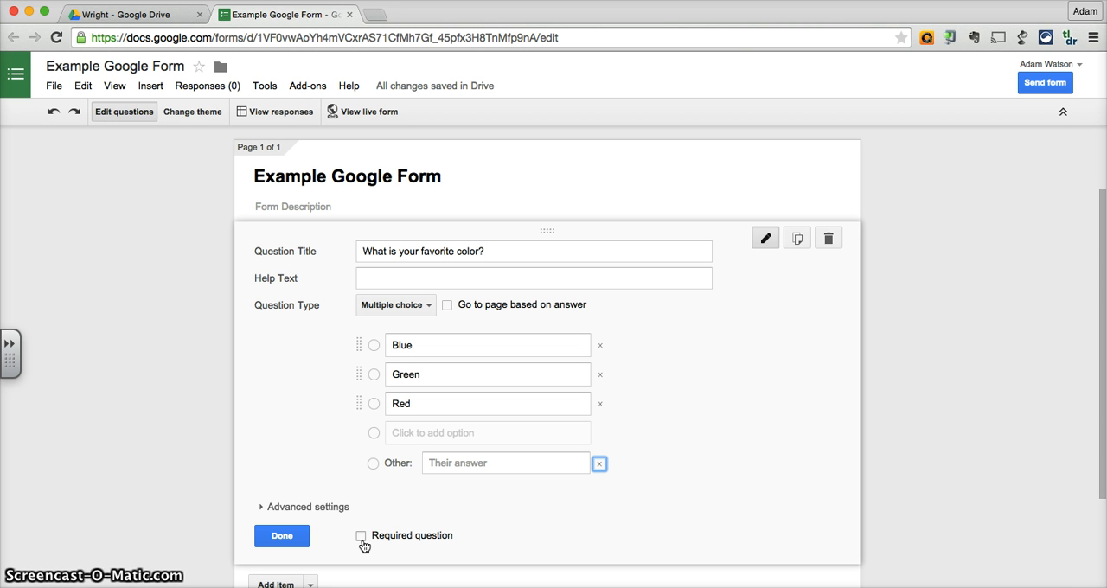
left_click(361, 535)
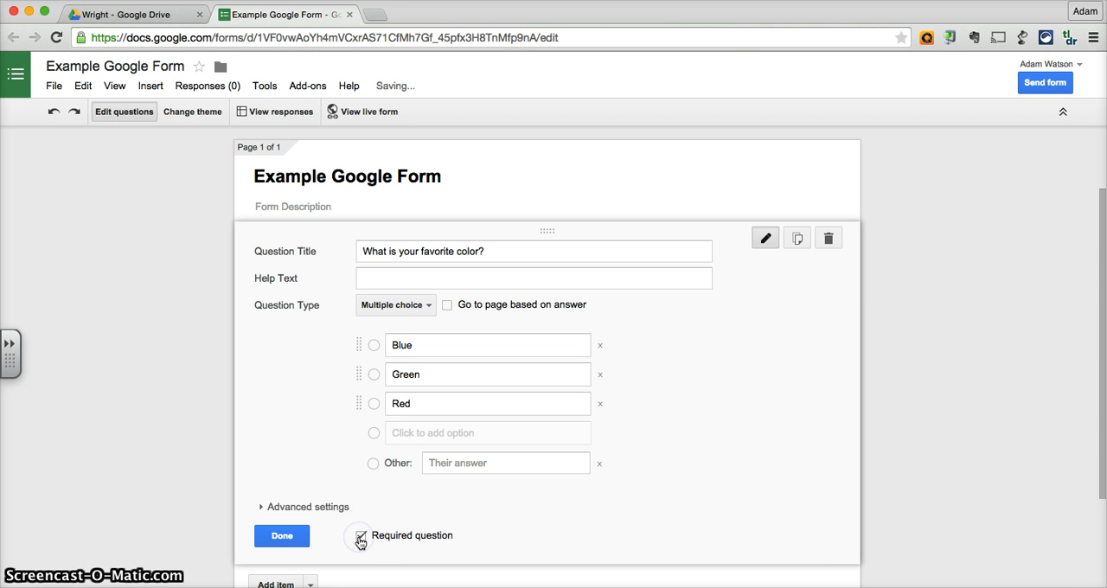
left_click(282, 535)
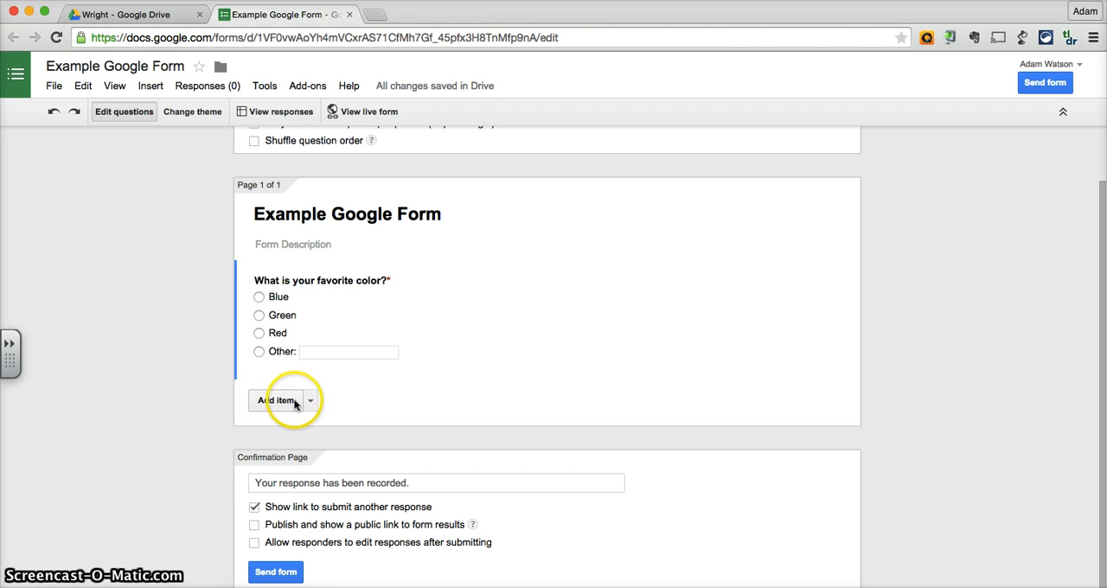
Add a second question of type Text titled "Favorite Food?" and finish editing it.
left_click(290, 400)
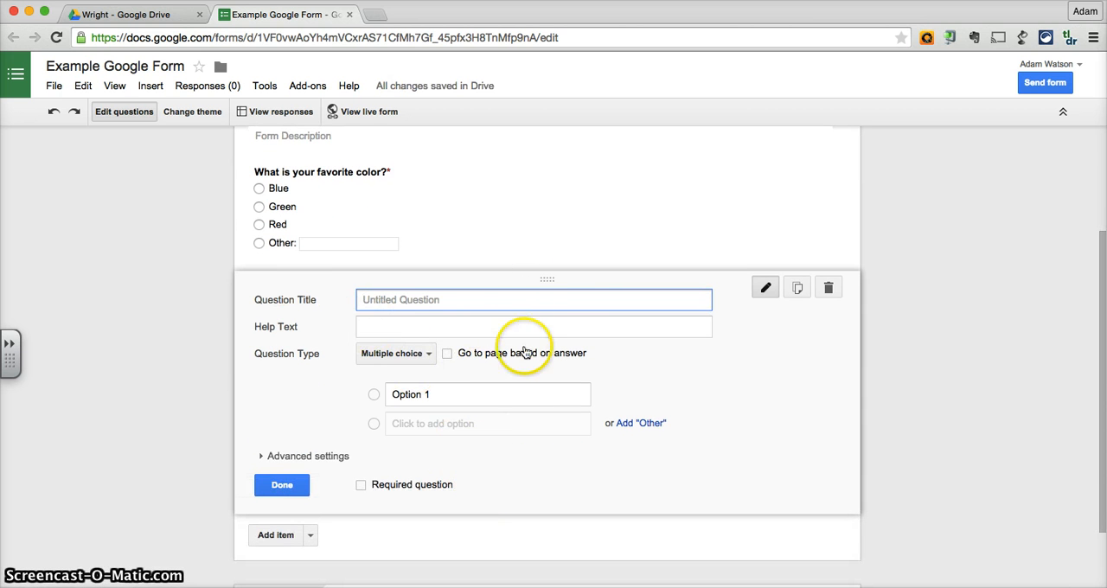
scroll(427, 341, "up", 3)
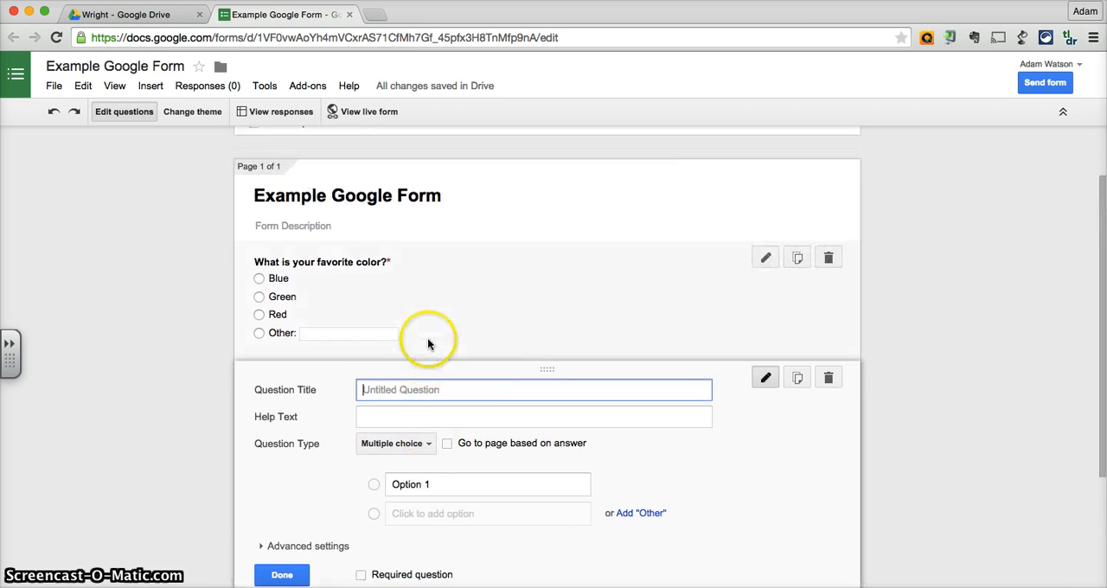
scroll(457, 422, "down", 3)
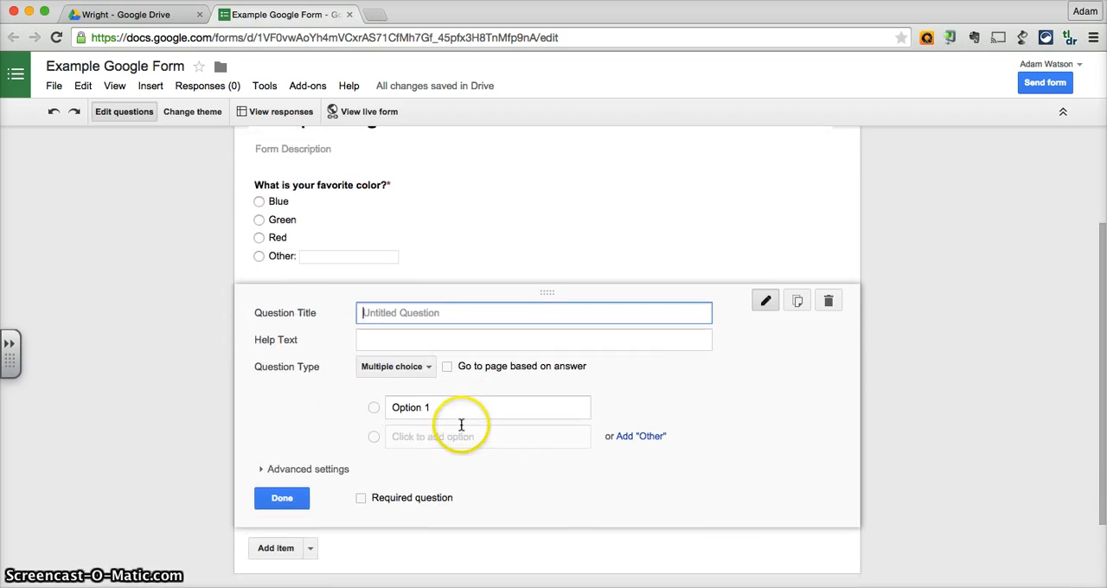
left_click(429, 363)
left_click(418, 322)
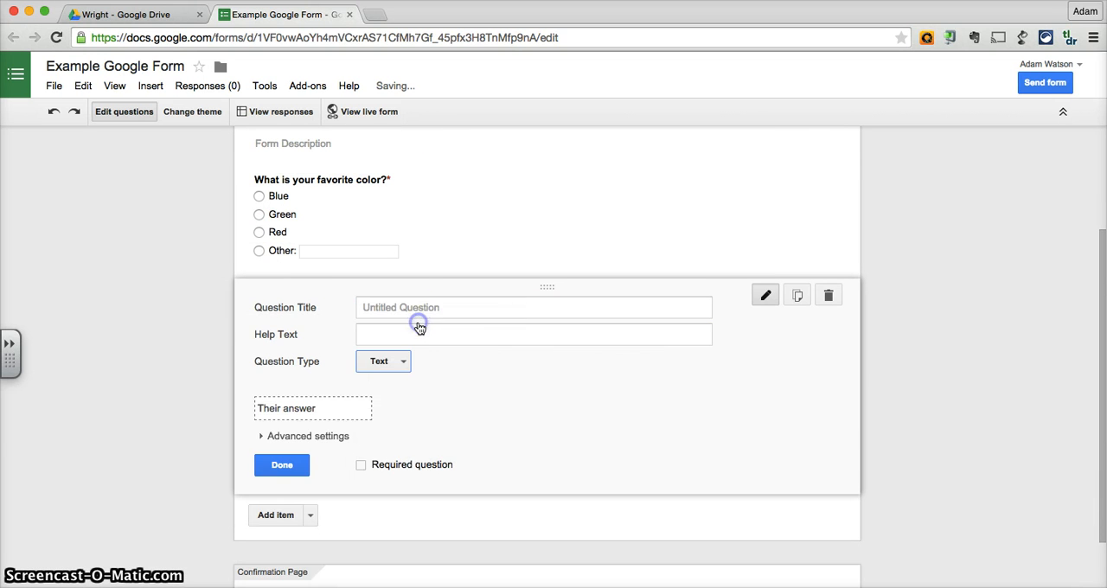
left_click(417, 308)
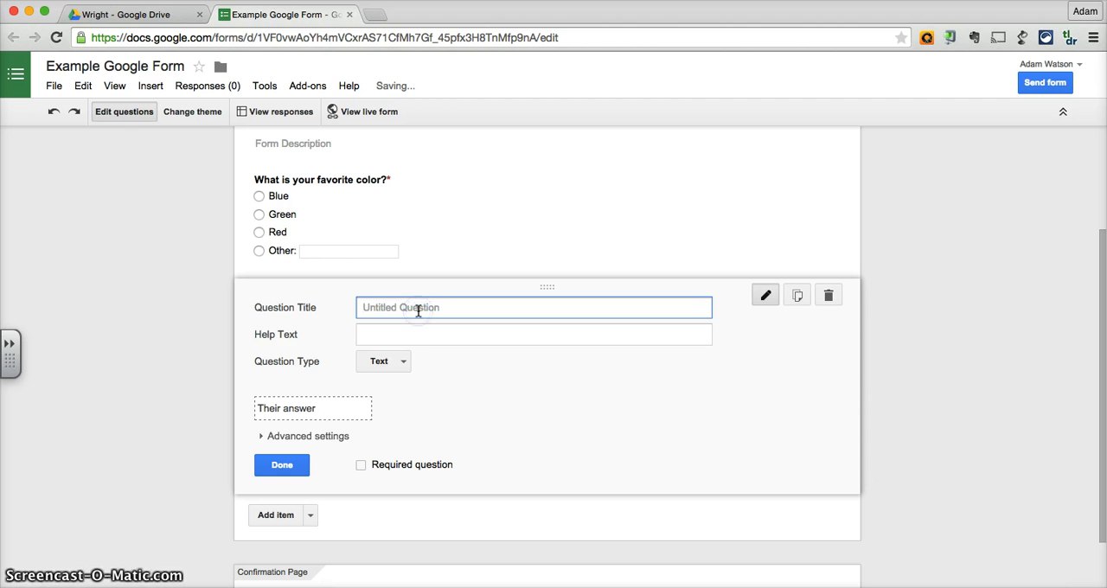
type("Favorite Food")
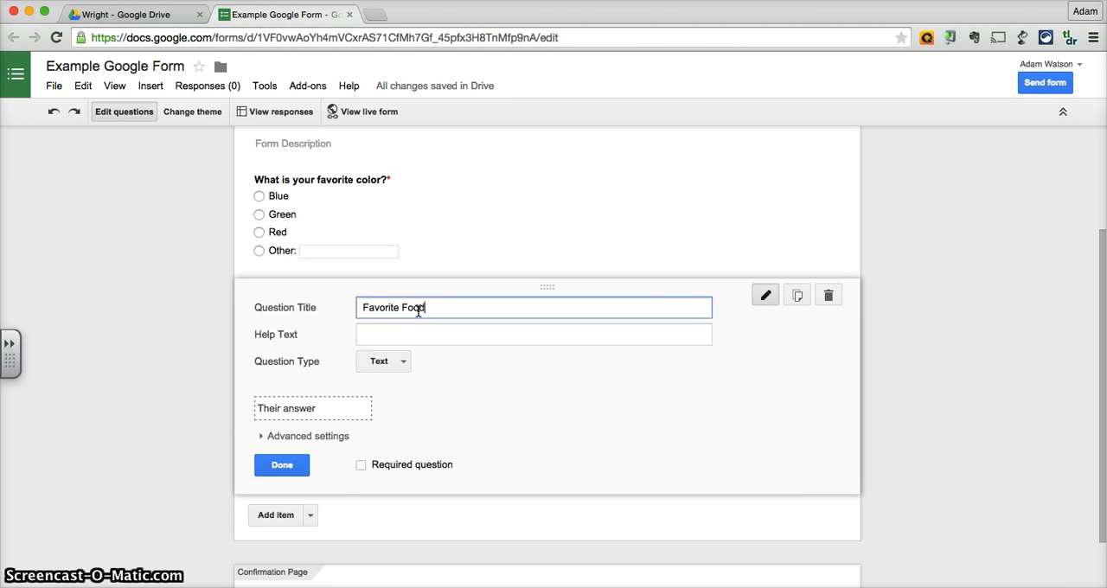
type("?")
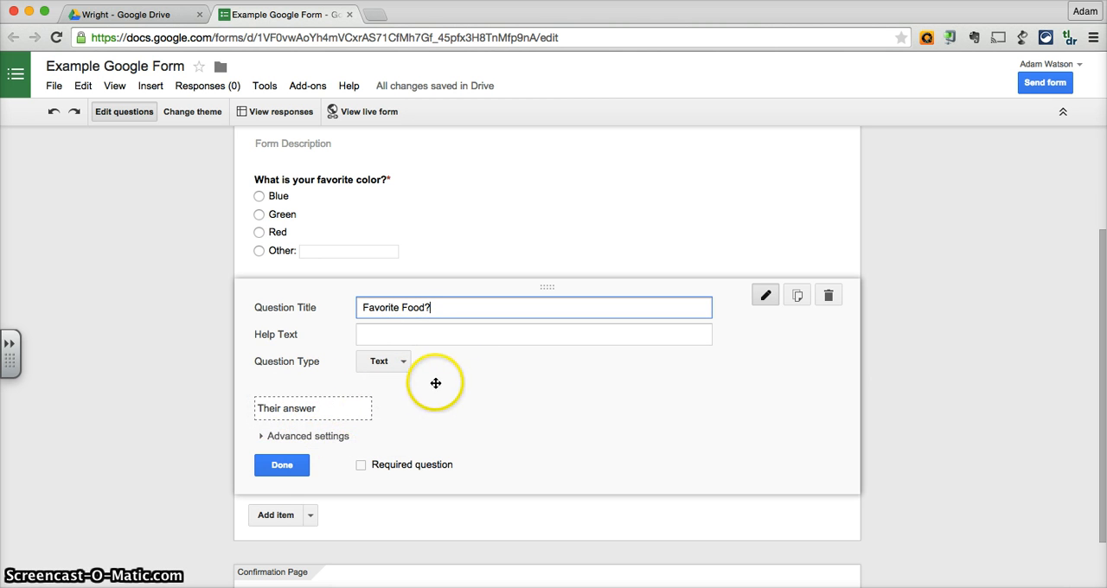
left_click(282, 473)
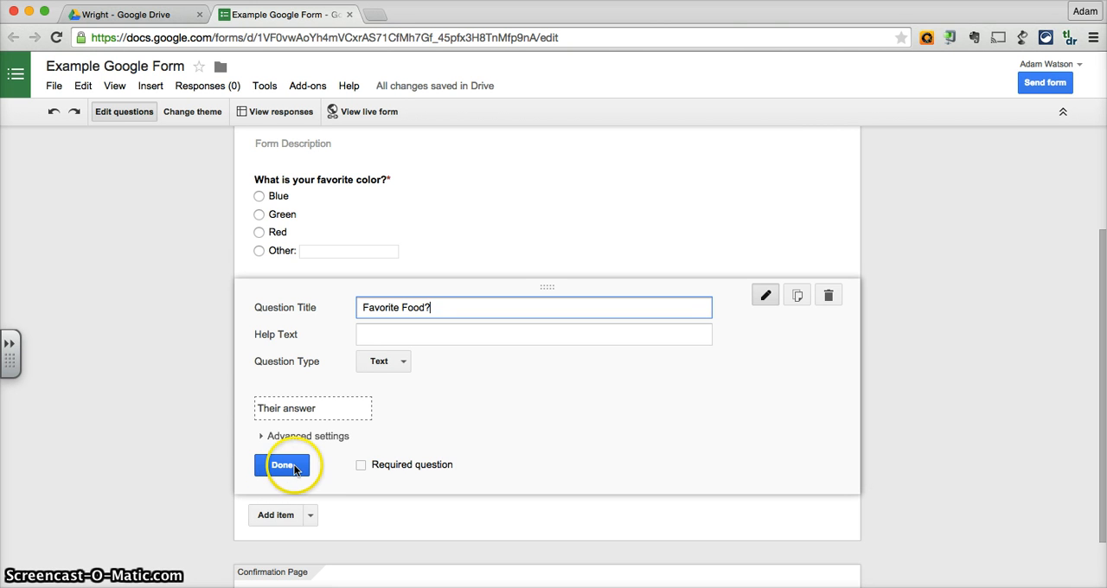
left_click(292, 470)
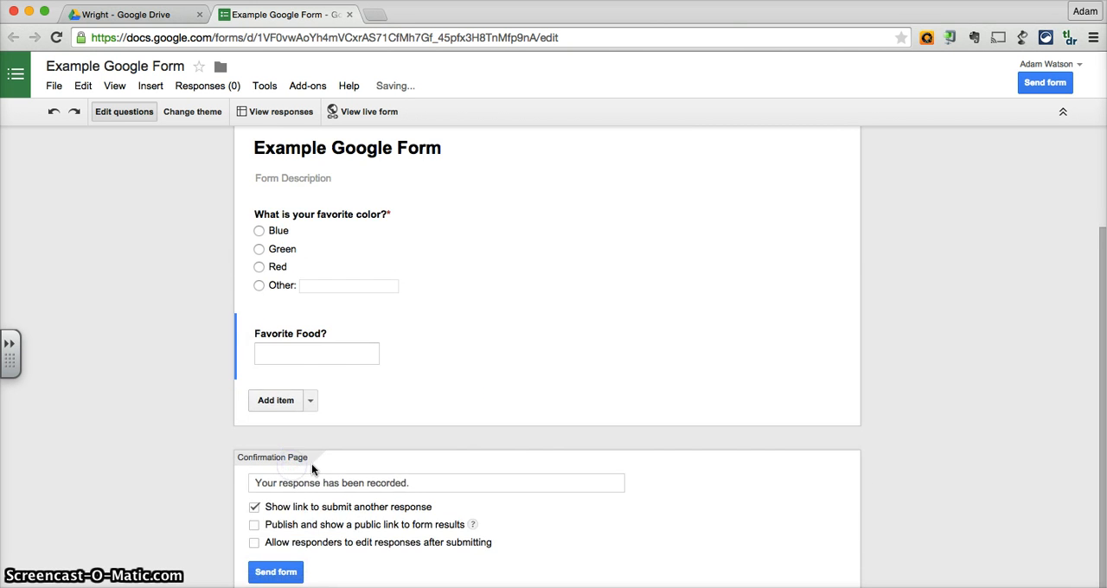
Add a Paragraph text question titled "Tell about your favorite restaurant." below the food question and finish editing it.
left_click(311, 400)
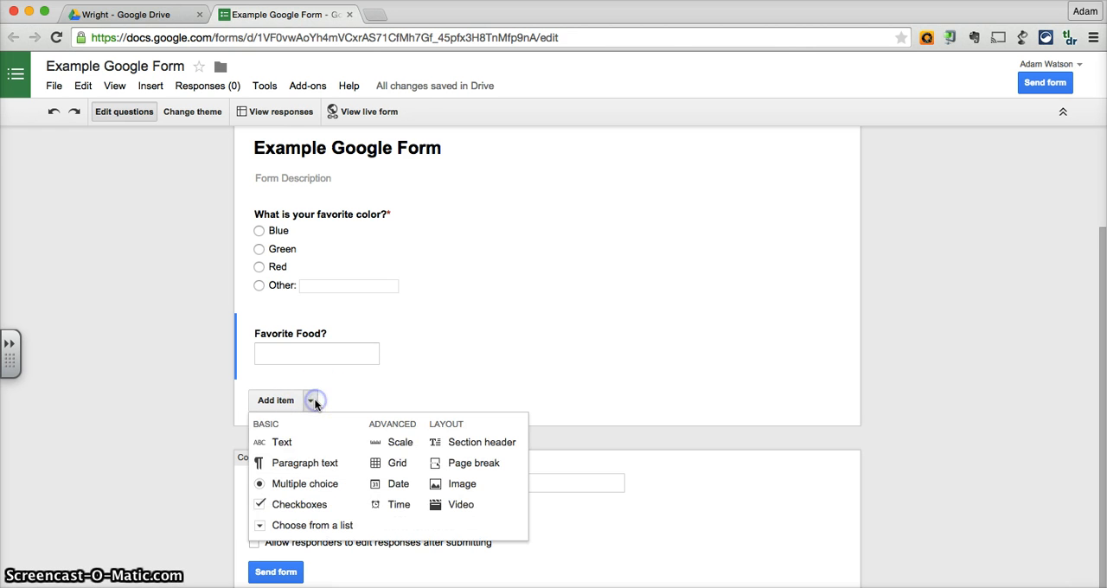
left_click(297, 464)
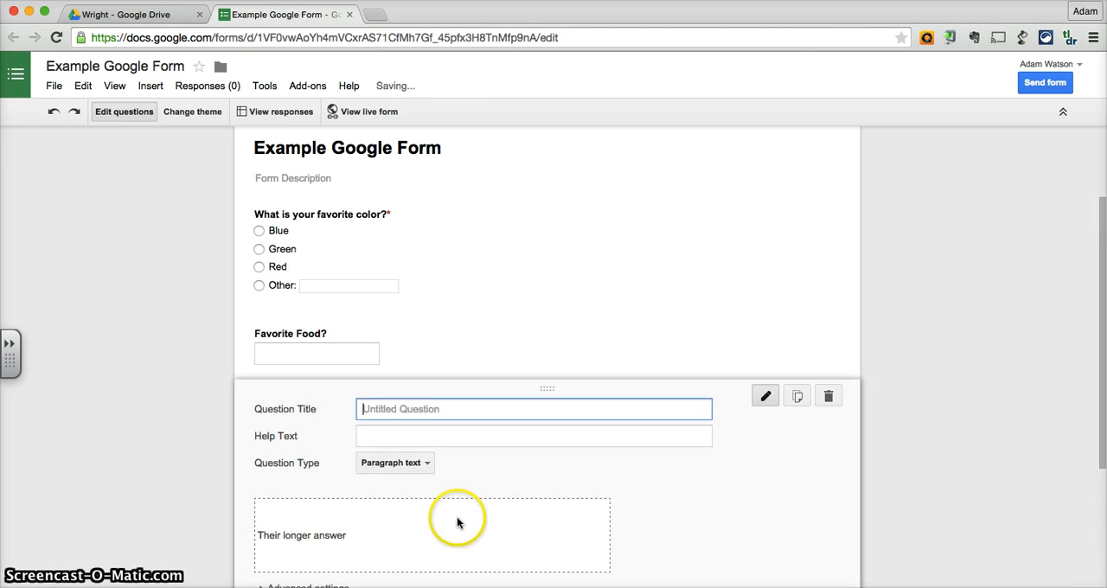
scroll(448, 521, "down", 1)
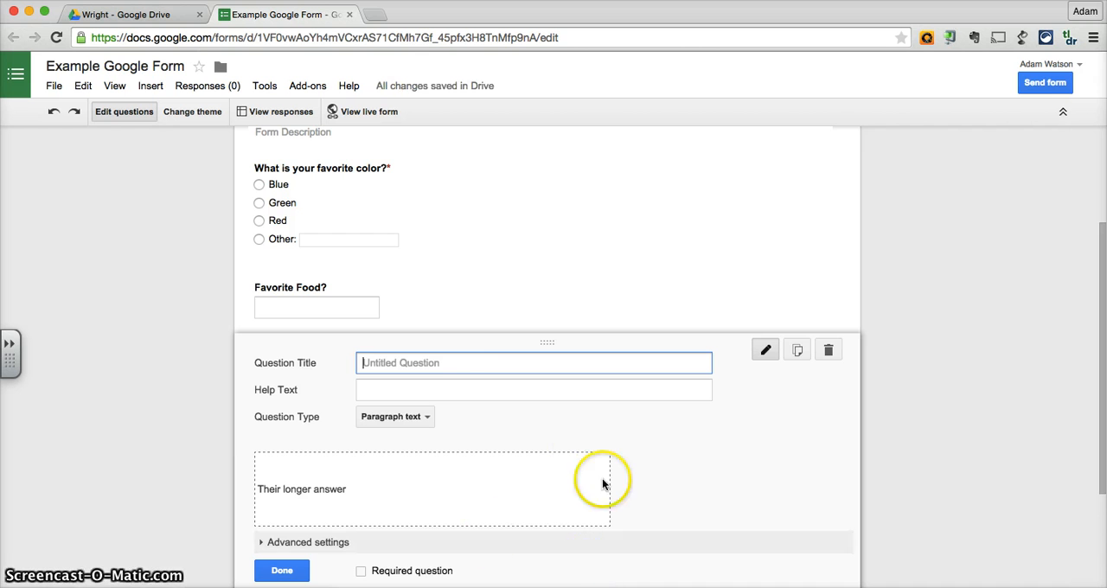
type("TE")
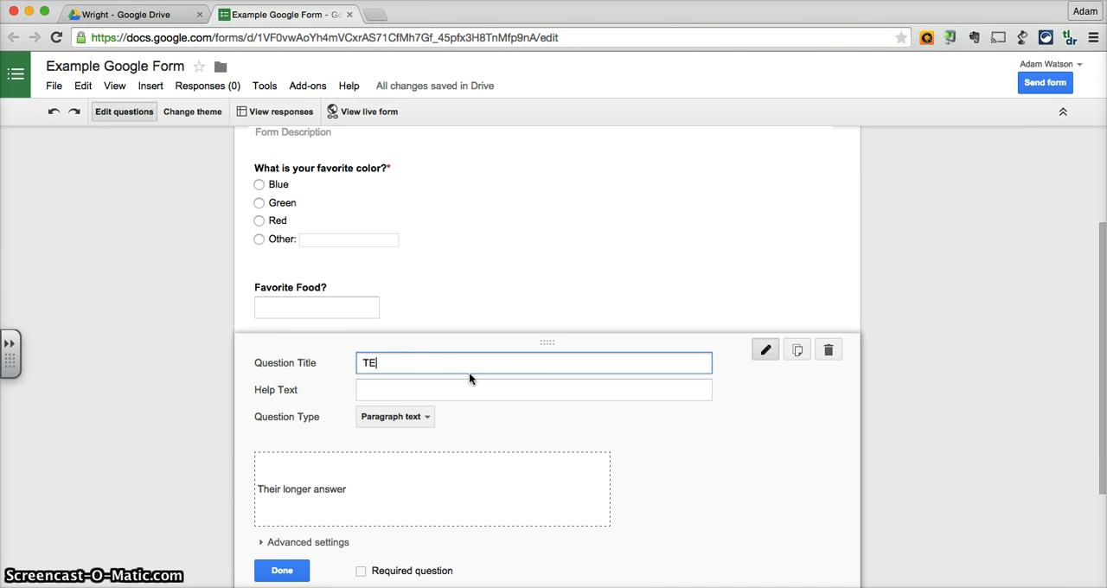
key("BackSpace")
type("ell about yoru fo")
key("BackSpace")
key("BackSpace")
key("BackSpace")
key("BackSpace")
key("BackSpace")
type("ur favorite restaurant.")
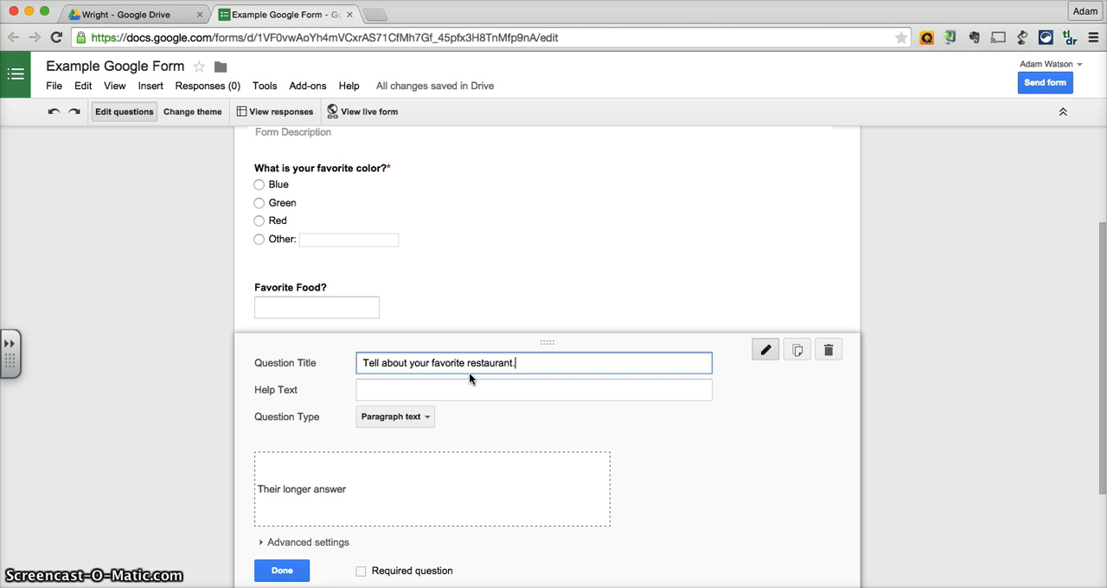
left_click(281, 570)
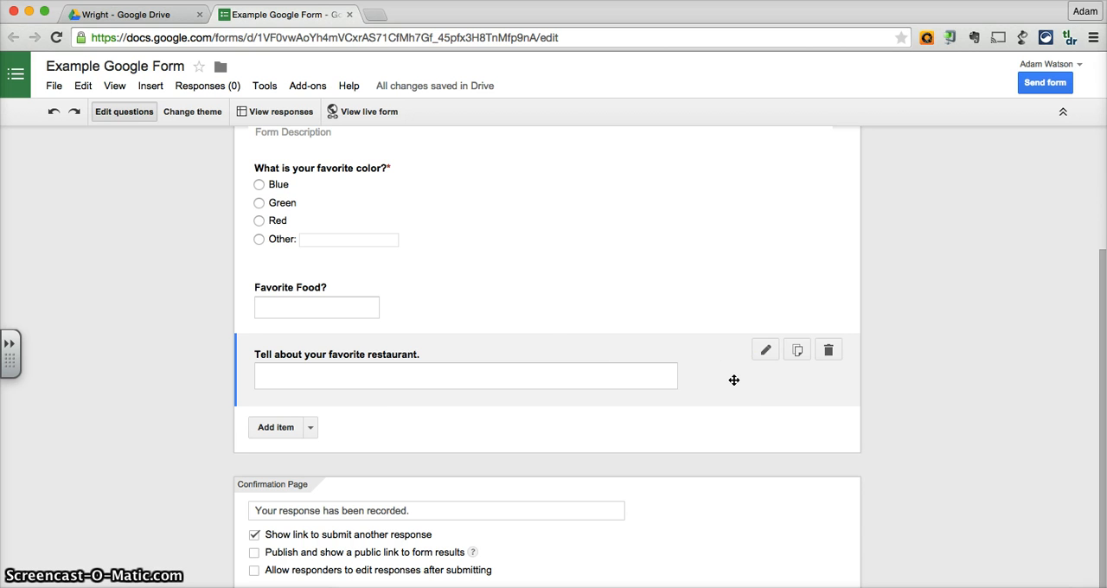
left_click(526, 324)
left_click(593, 375)
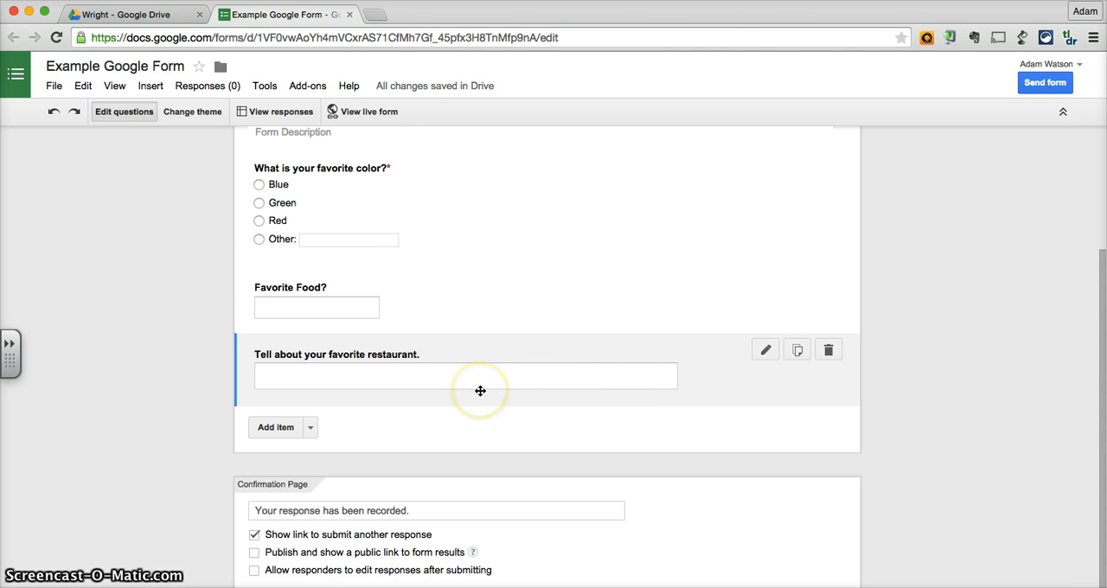
Add a Choose from a list question titled "Favorite type of restaurant?" below the favorite restaurant question.
left_click(303, 424)
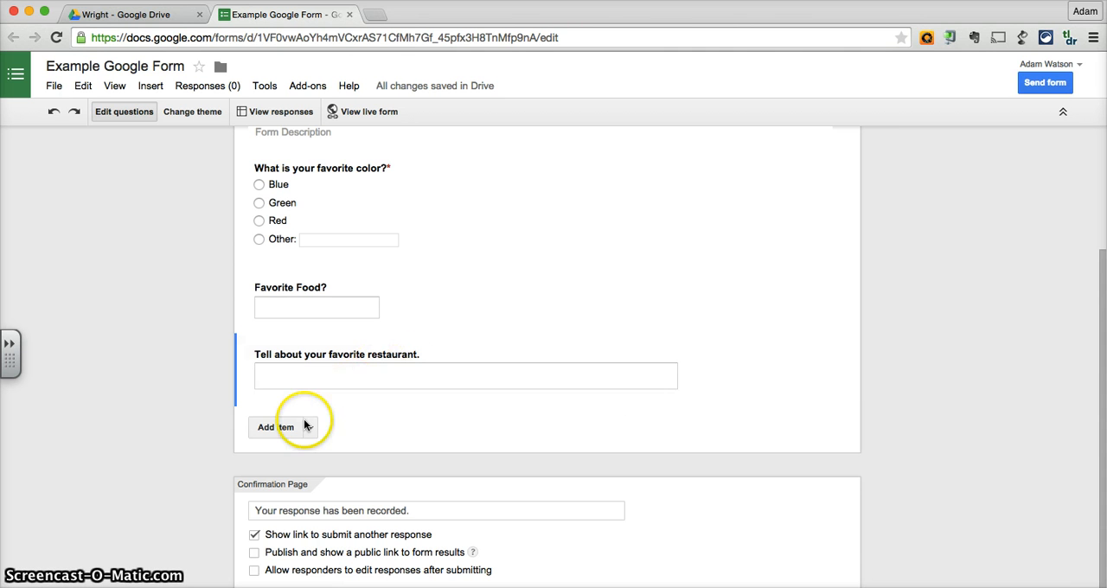
left_click(311, 428)
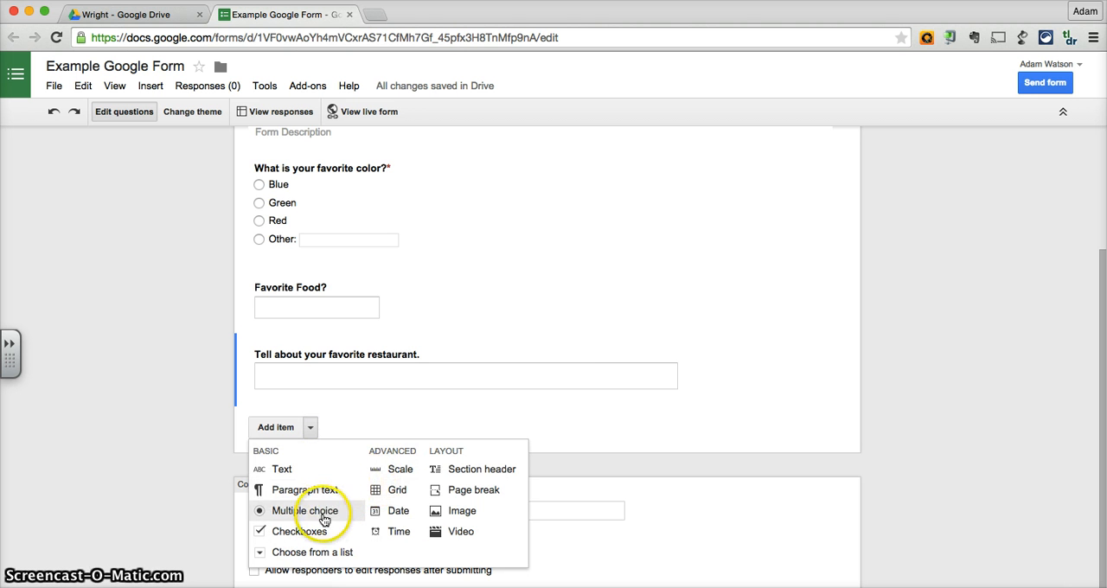
left_click(321, 552)
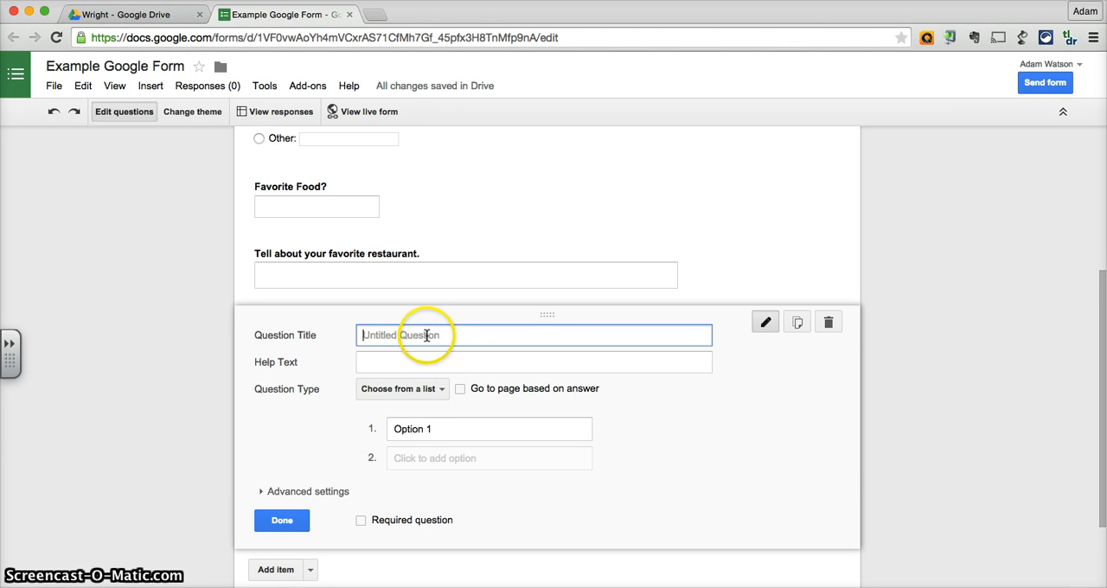
type("Favorite ty")
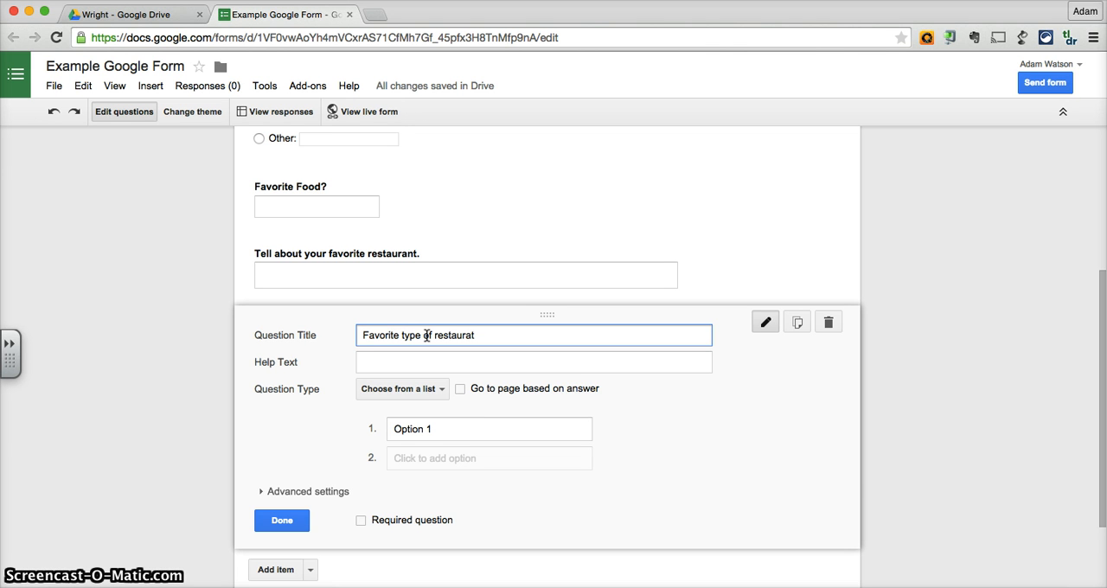
type("pe of restaurant")
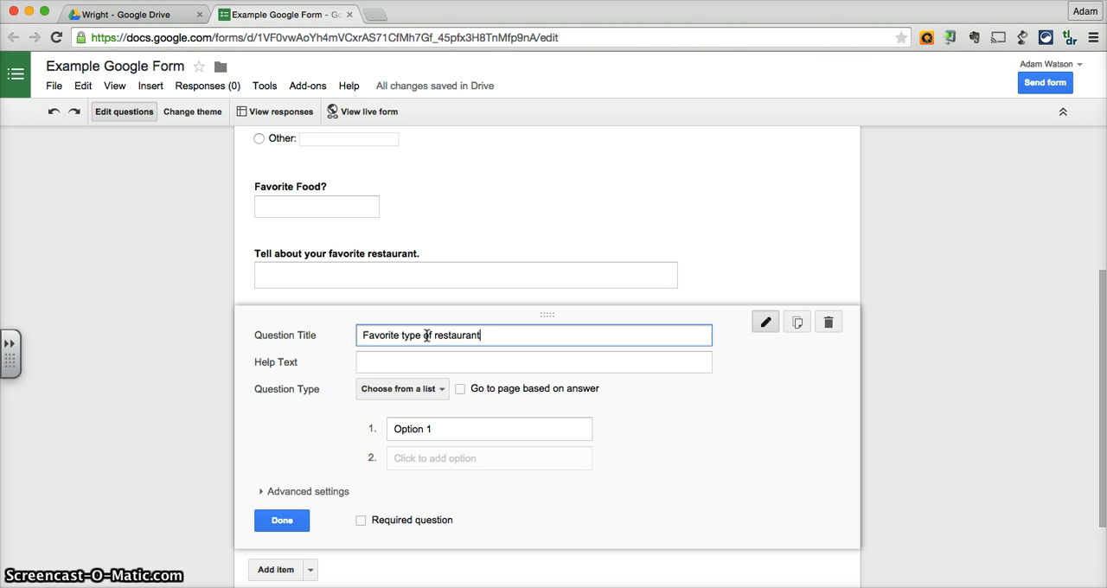
type("?")
Enter Italian, Chinese, French and Mexican as the list options of the restaurant type question and finish editing it.
left_click(447, 431)
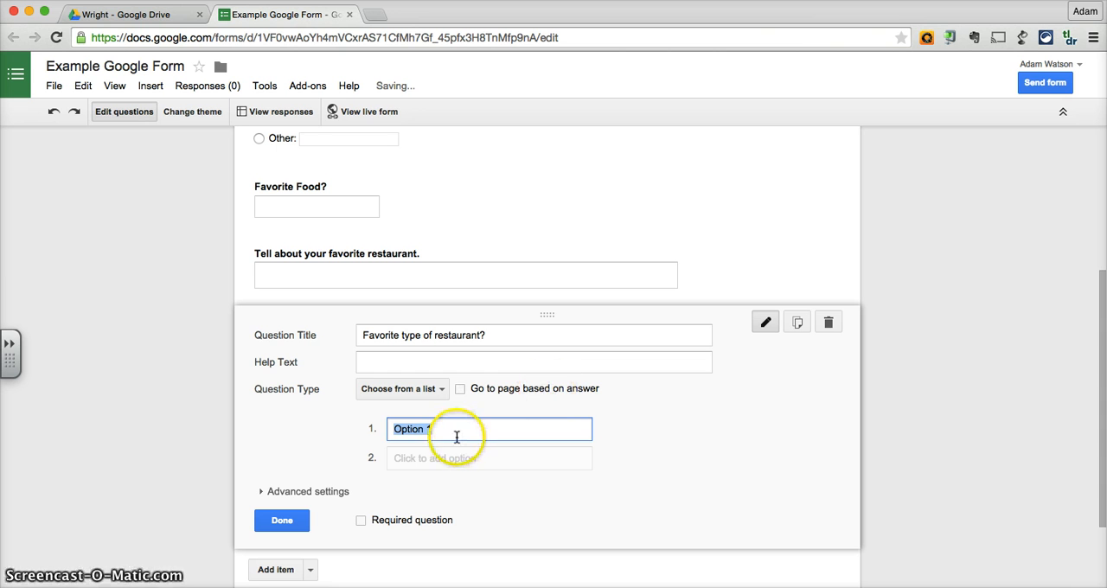
key("BackSpace")
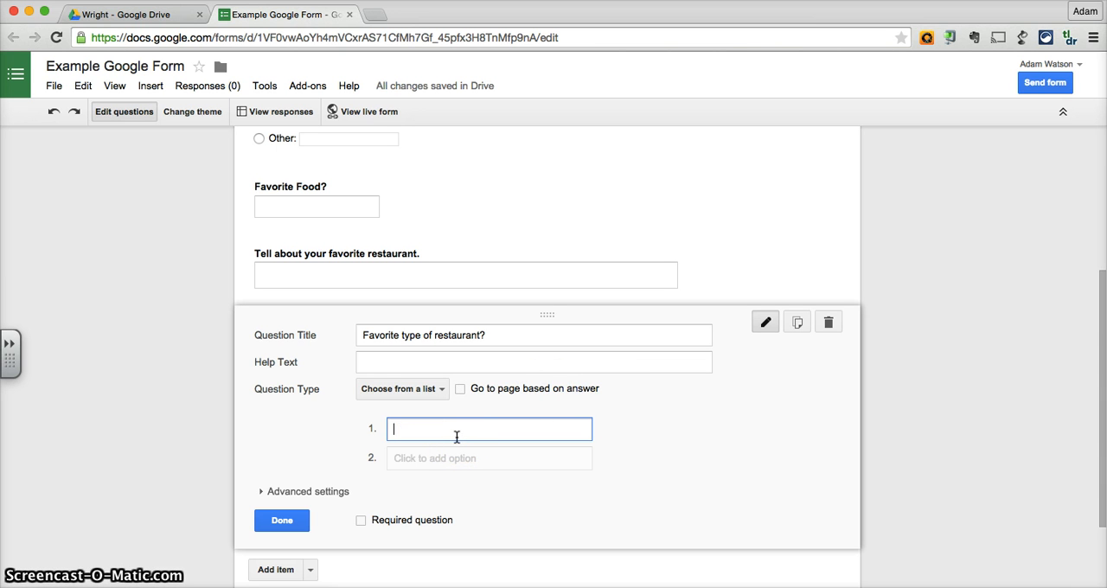
type("Italian")
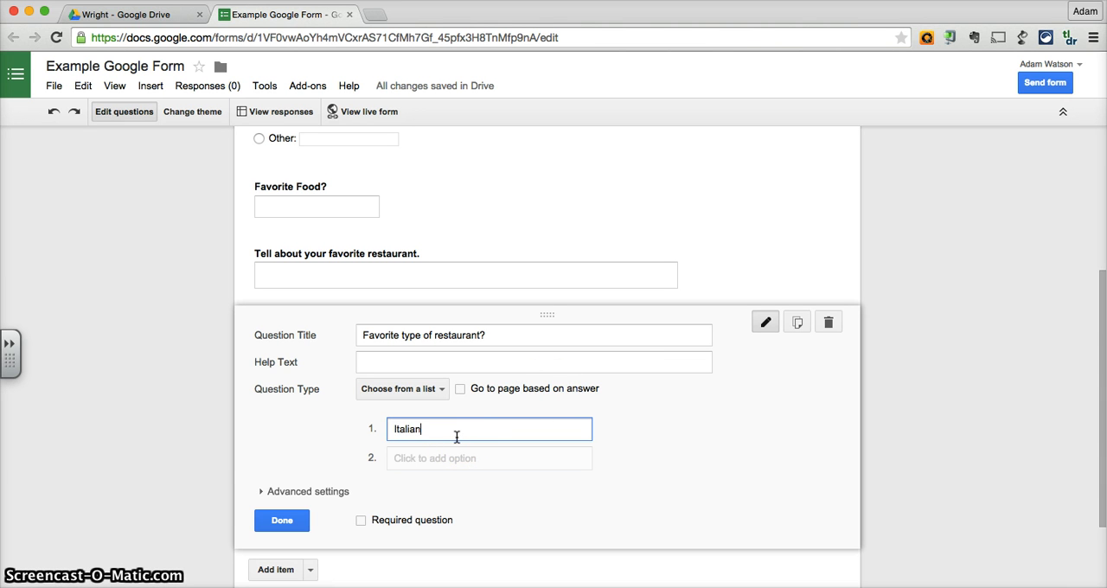
key("Return")
type("Chine")
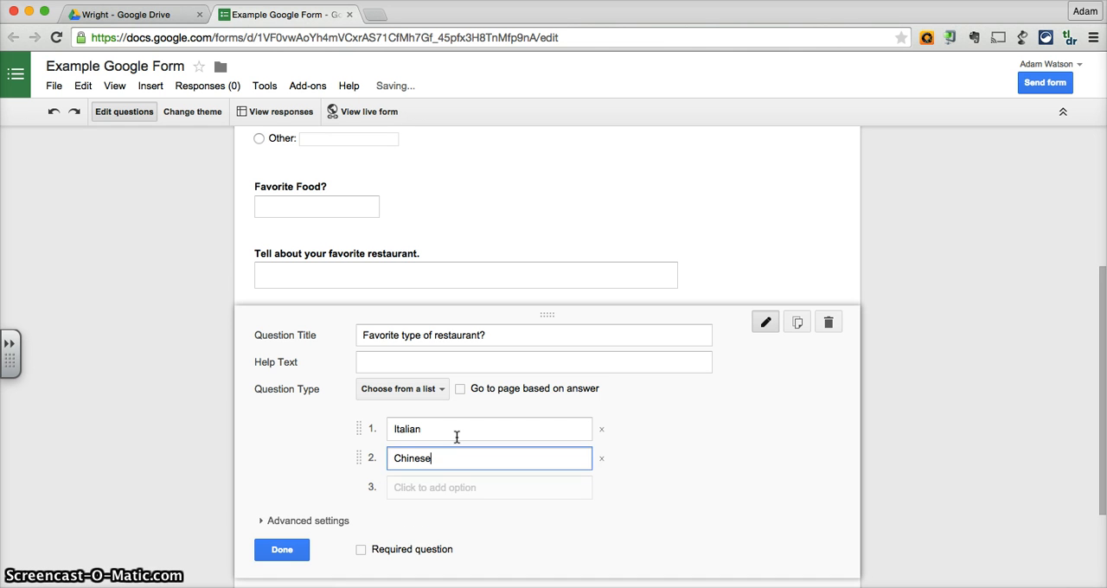
type("se")
key("Tab")
key("Tab")
type("F")
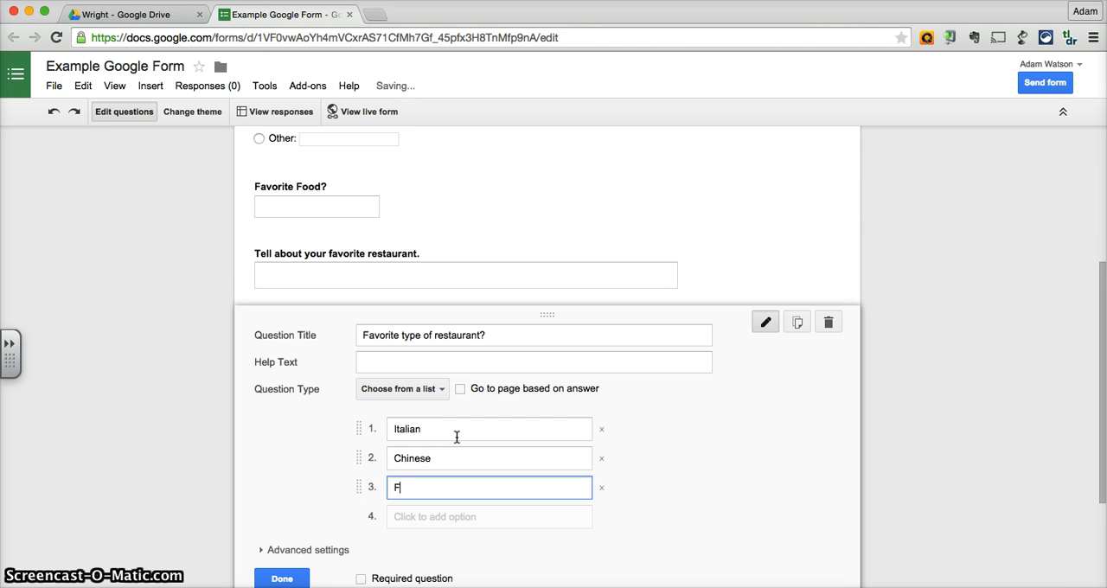
type("rench")
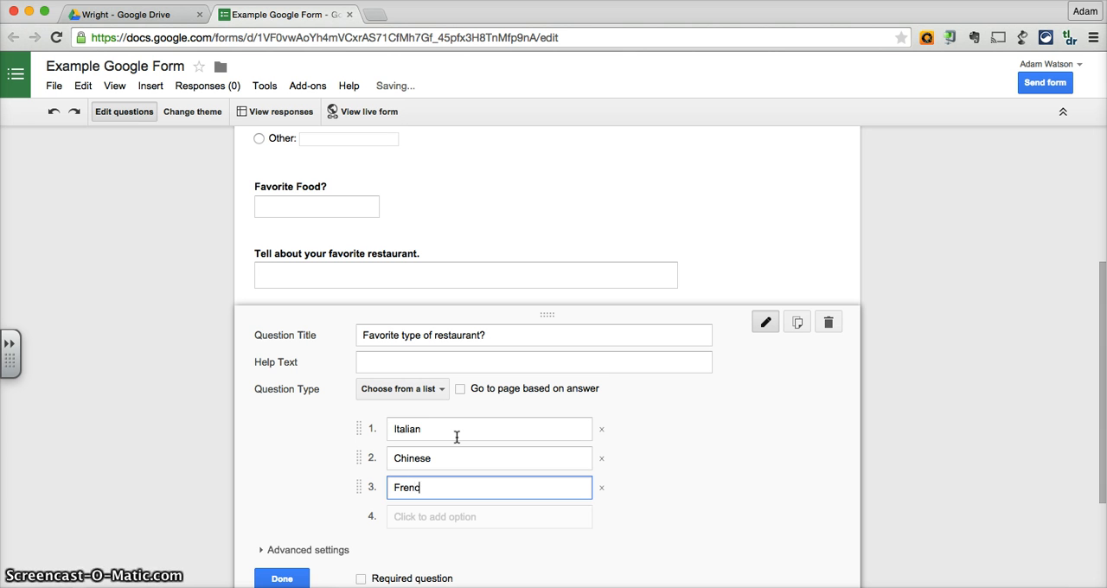
key("Tab")
key("Tab")
type("Me")
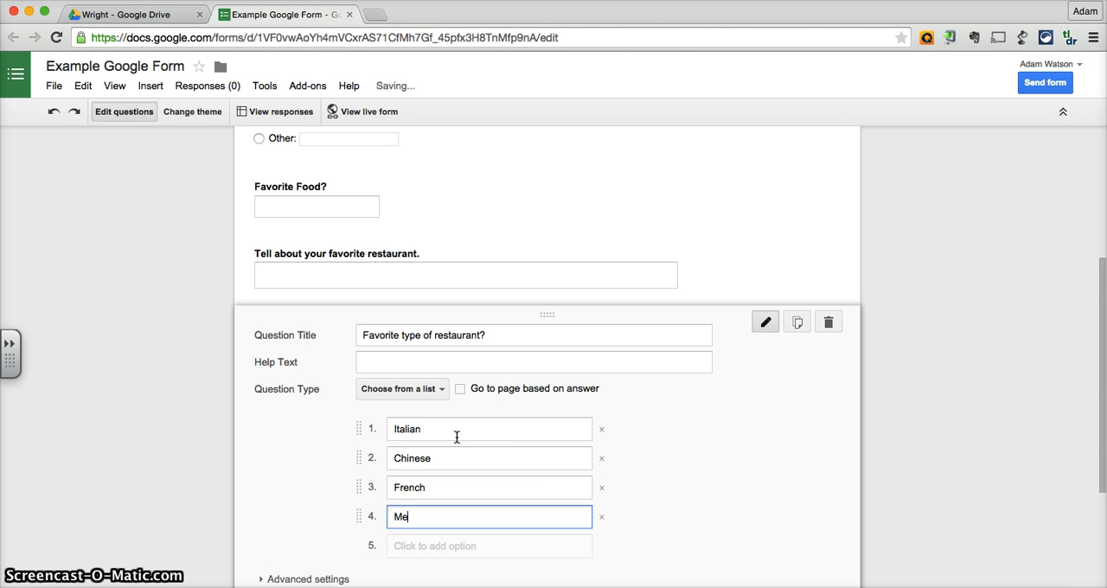
type("xican")
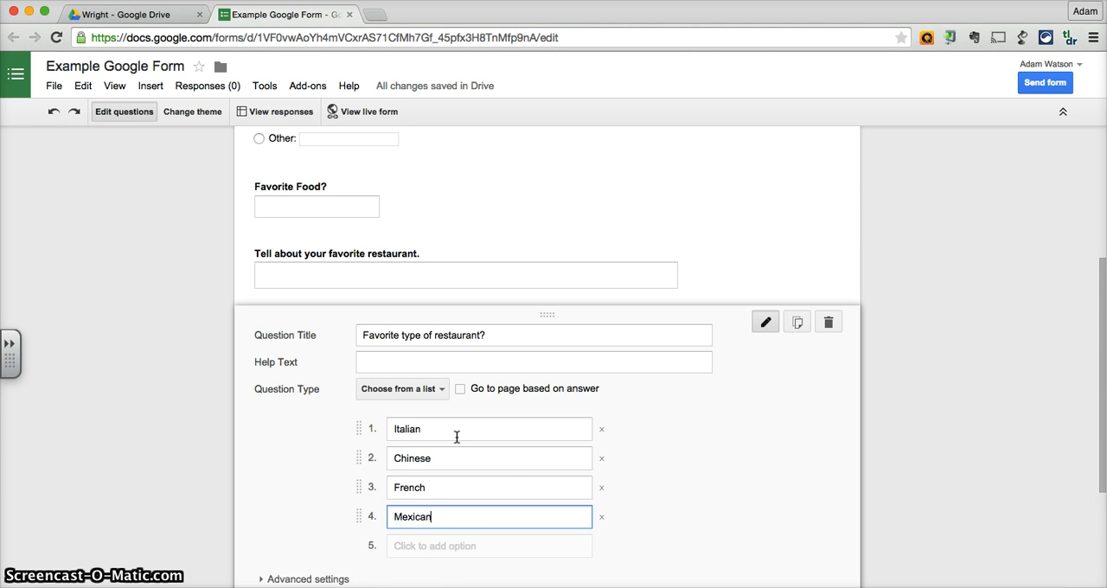
scroll(456, 438, "down", 2)
left_click(282, 536)
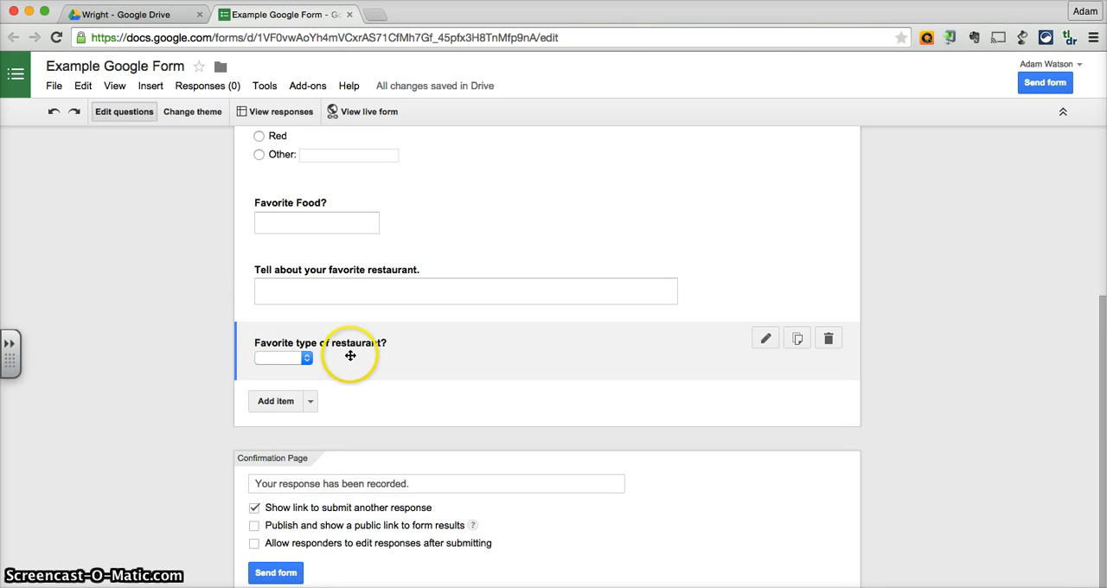
left_click(307, 362)
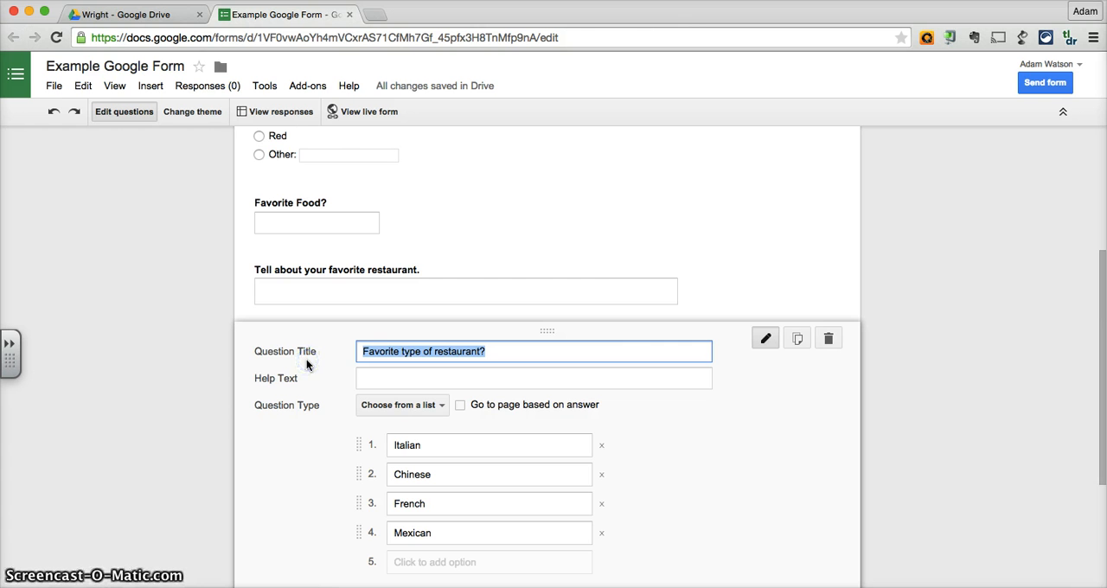
scroll(692, 311, "down", 5)
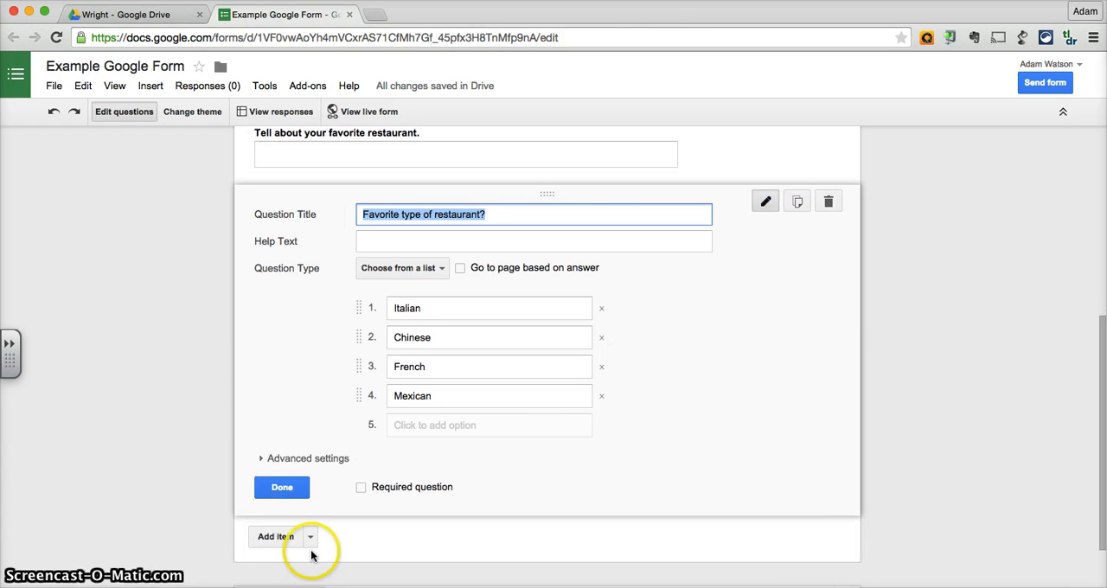
left_click(286, 487)
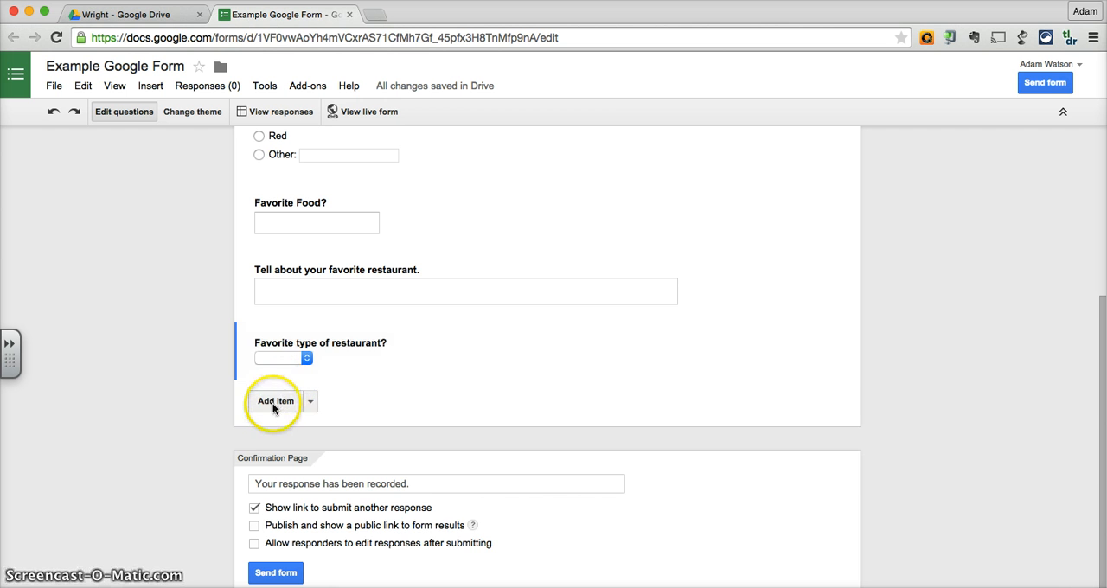
Add a Checkboxes question titled "Check all that apply: I like to eat..." below the restaurant type question.
left_click(309, 401)
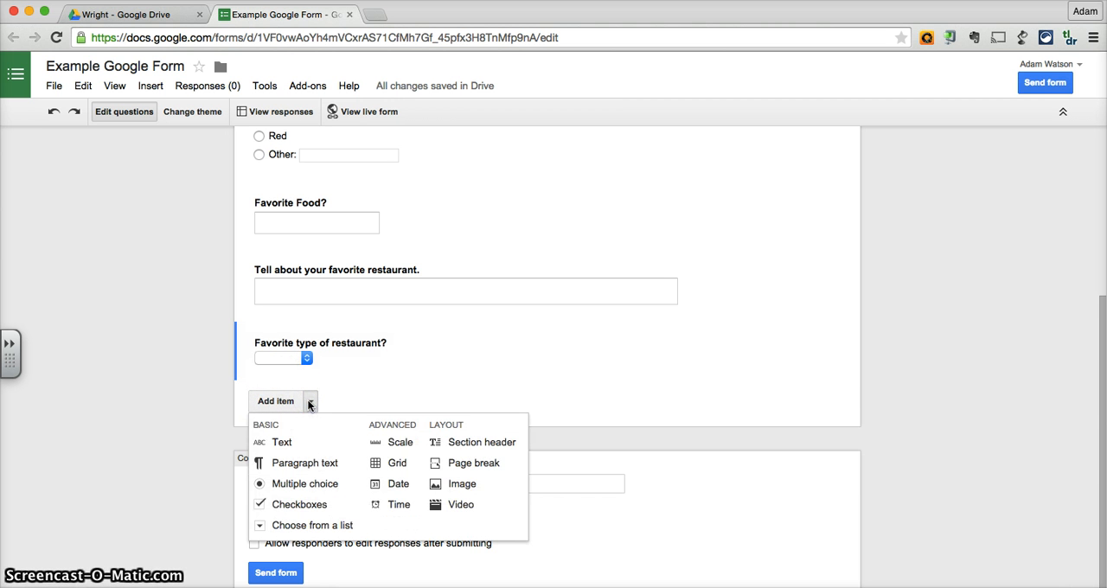
left_click(299, 505)
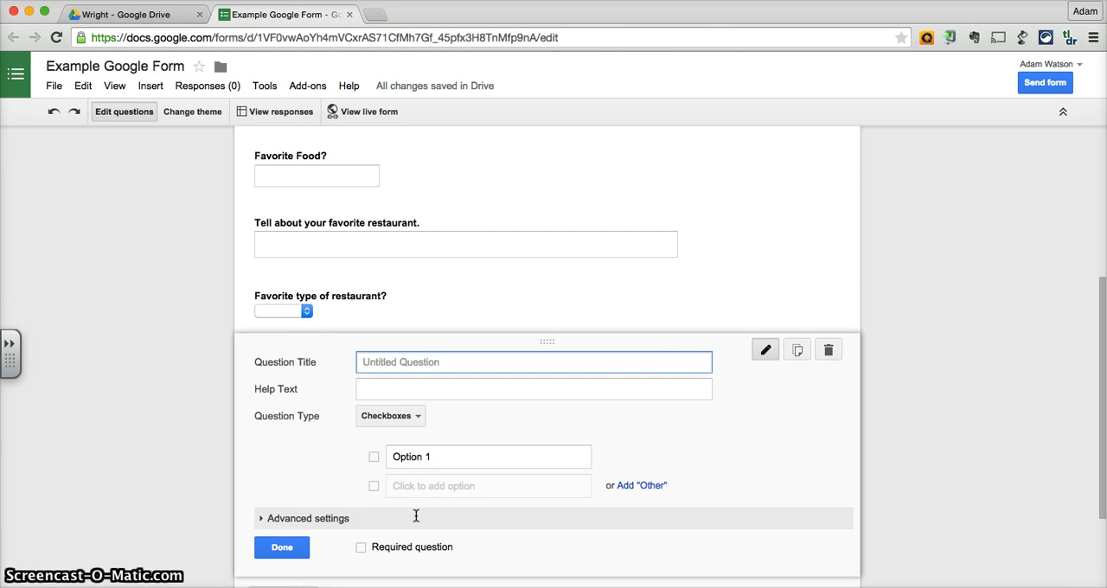
type("Ch")
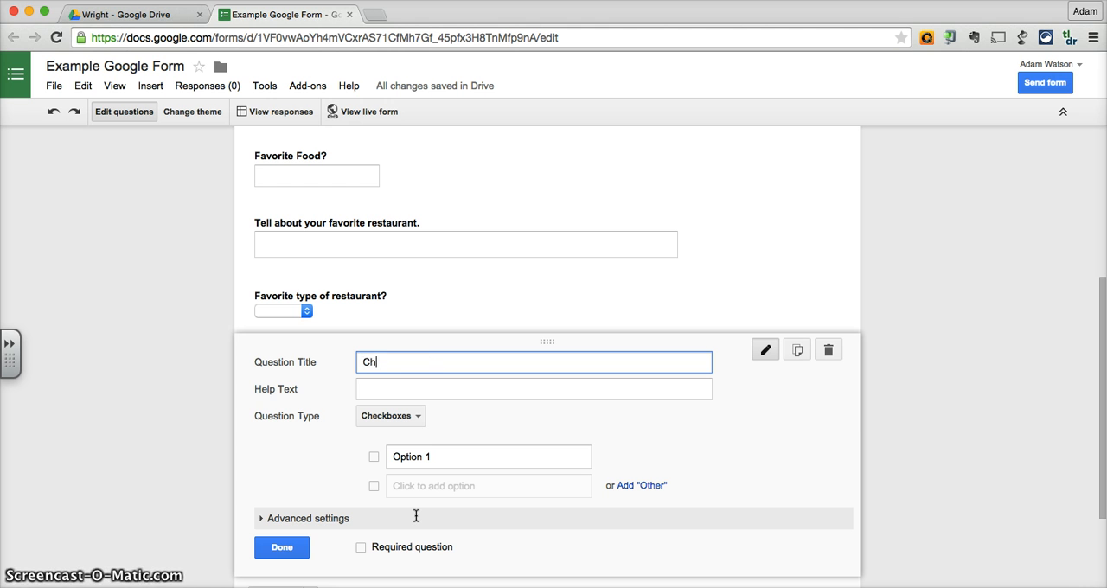
type("eck all tha")
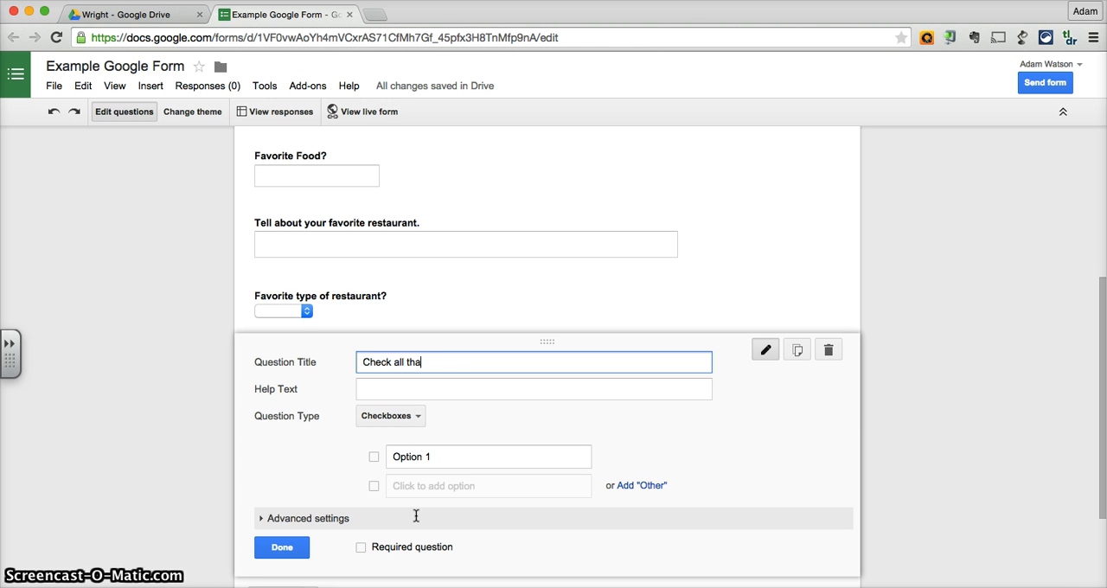
type("t apply: I like")
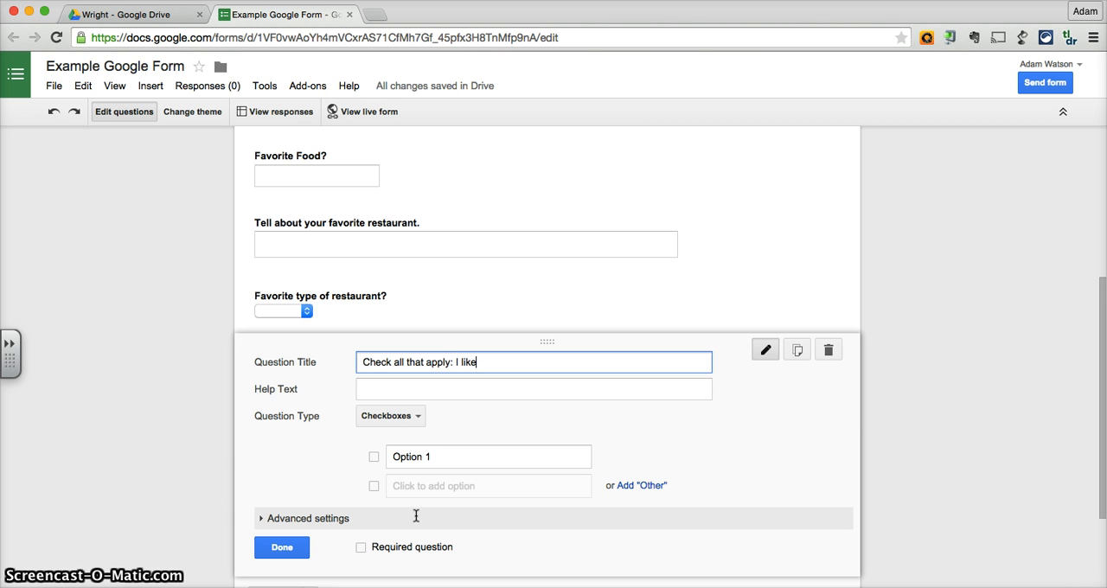
type(" to eat...")
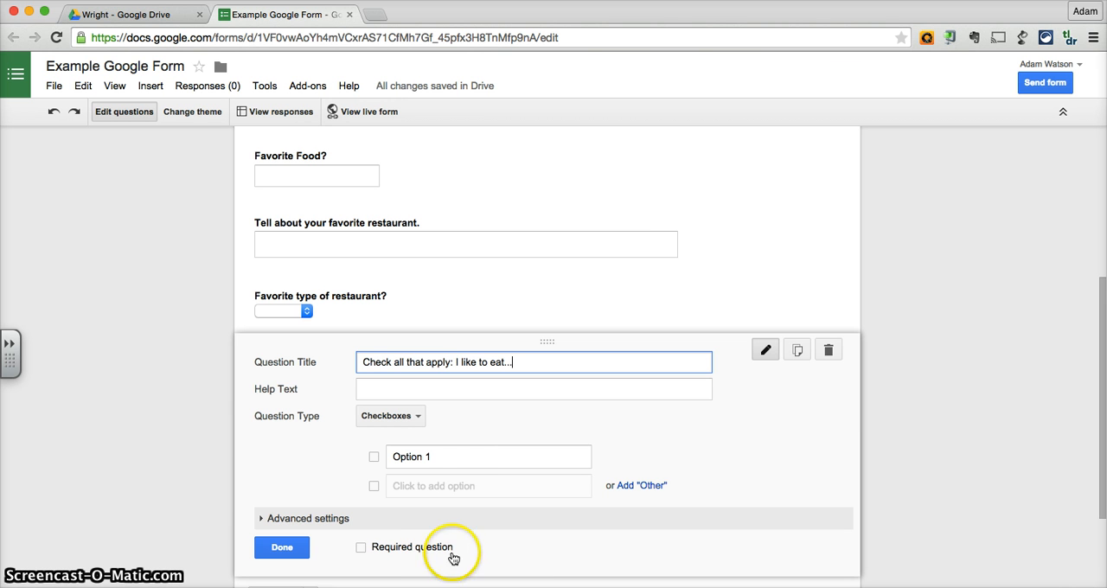
Enter Fried food, Vegan choices and Paleo diet as the checkbox options and finish editing the question.
left_click(449, 455)
type("Fried food")
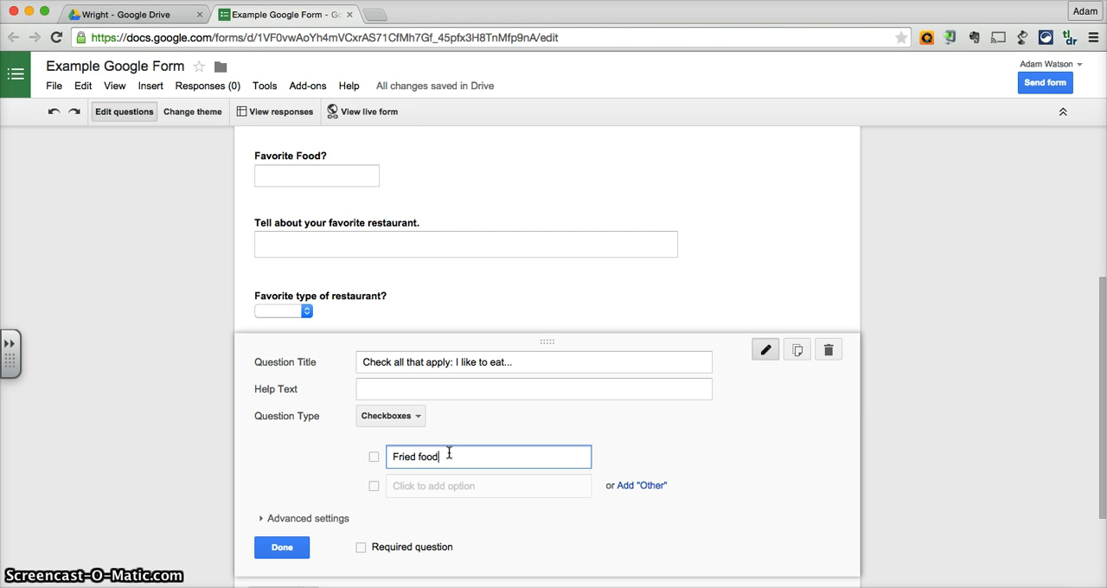
key("Tab")
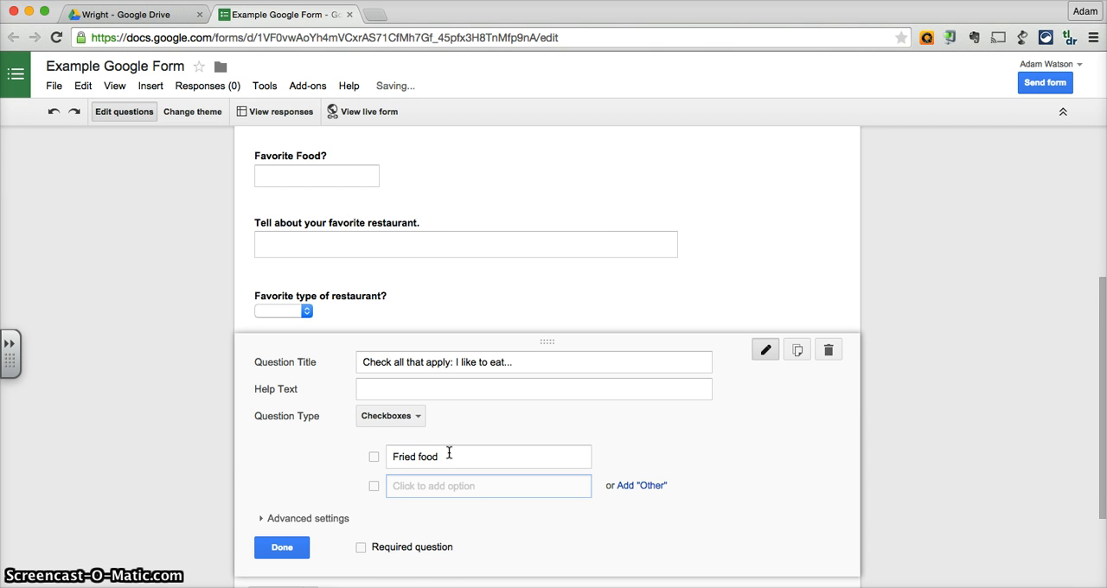
type("On")
key("BackSpace")
key("BackSpace")
type("v")
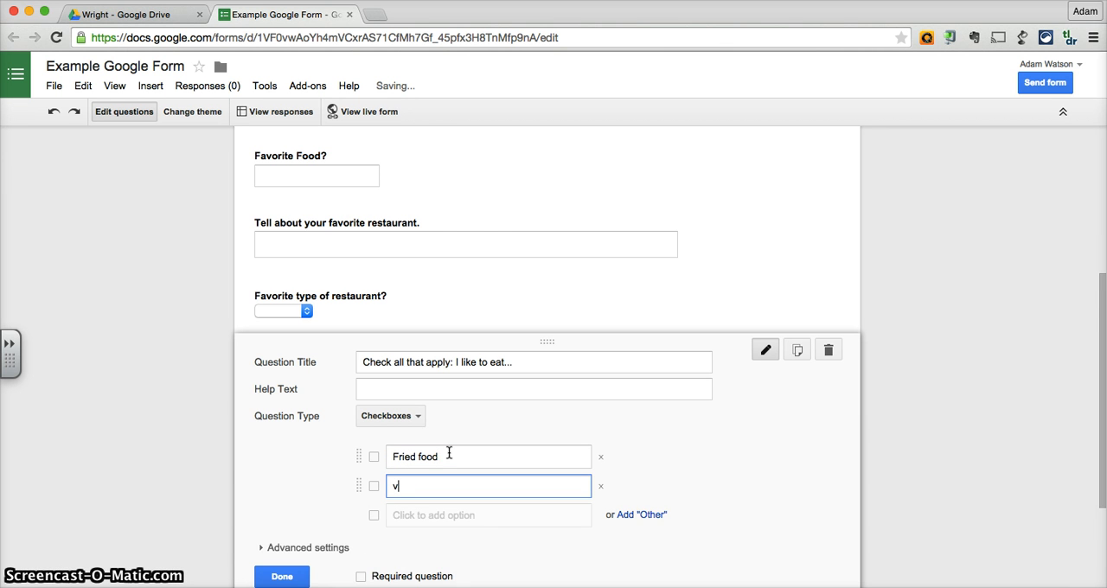
type("egan choices")
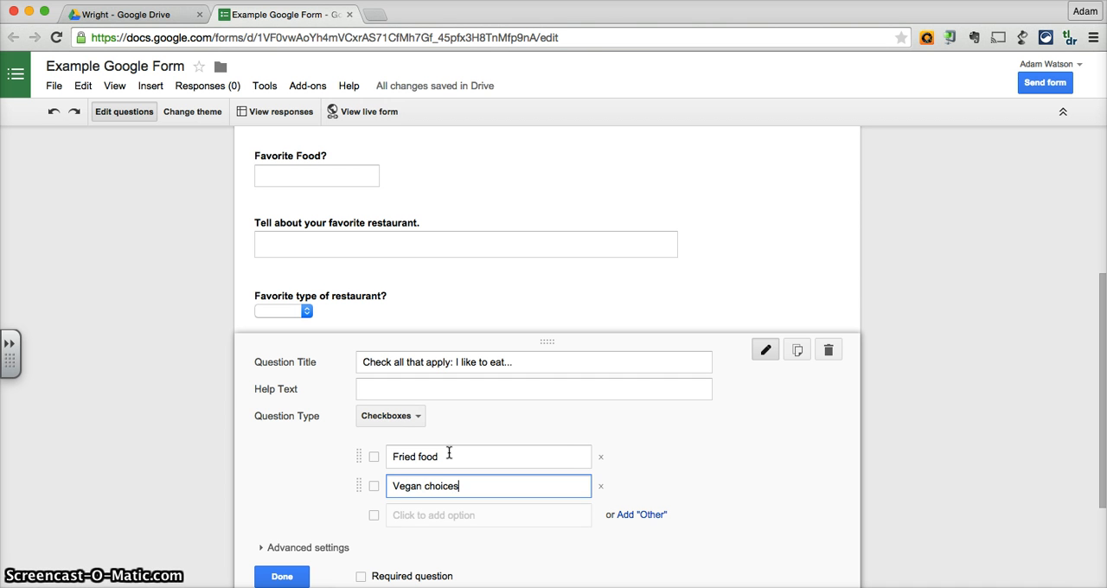
key("Tab")
key("Tab")
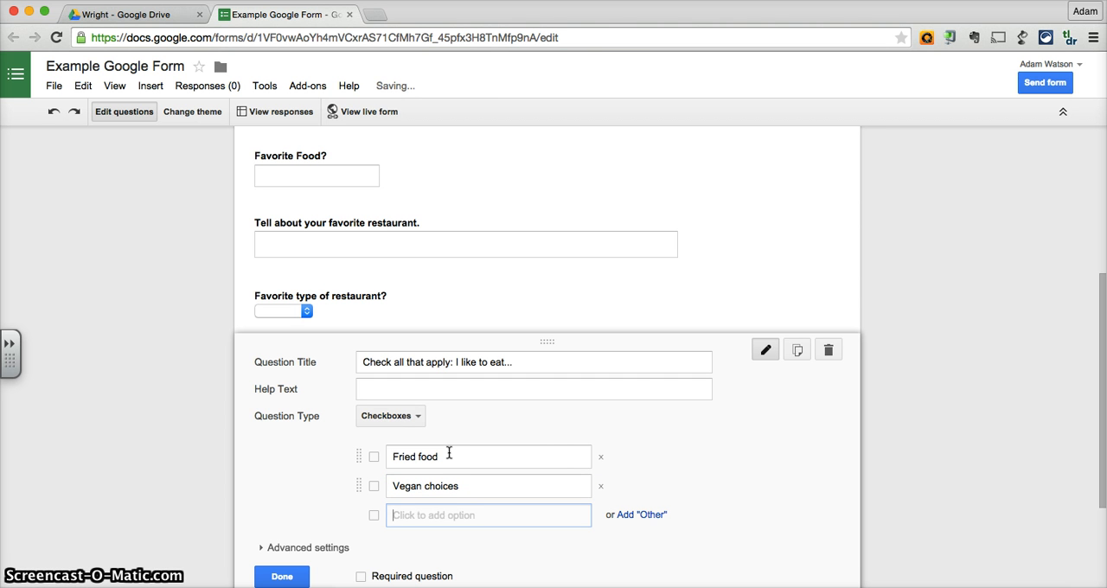
type("Paleo diet")
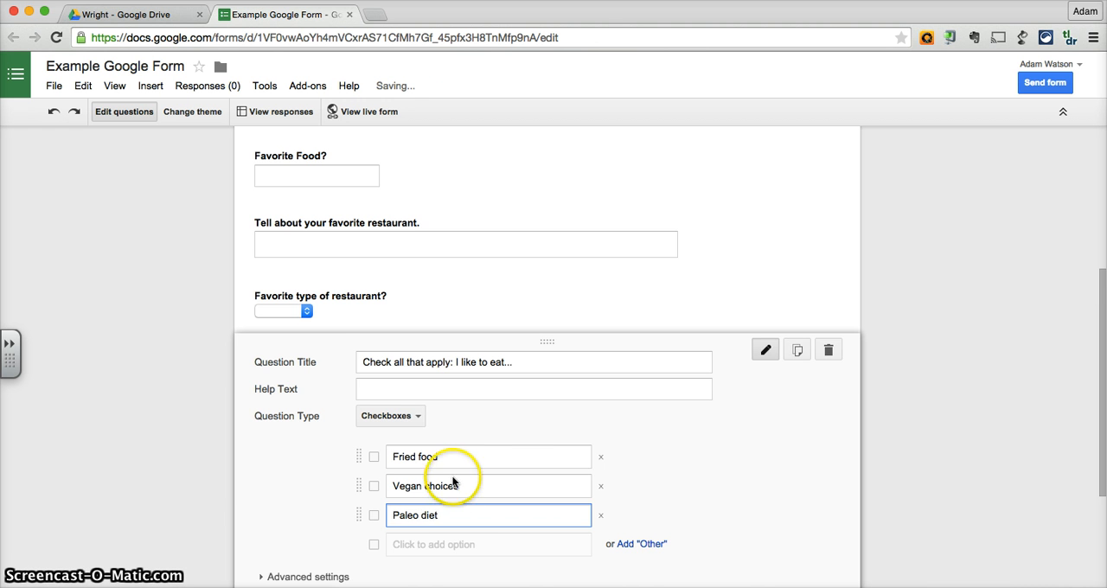
scroll(459, 432, "down", 3)
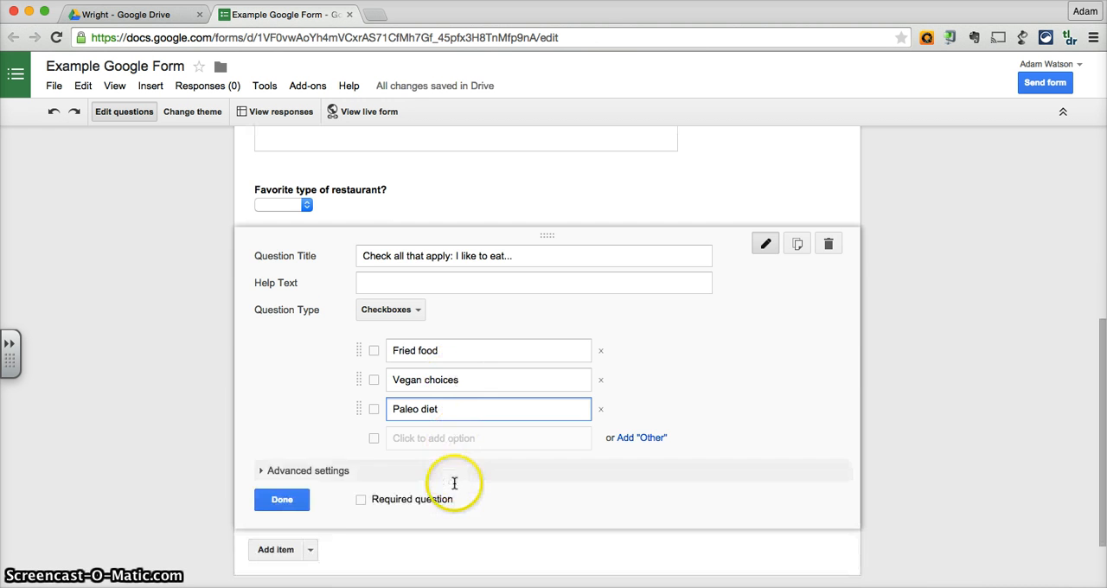
left_click(281, 500)
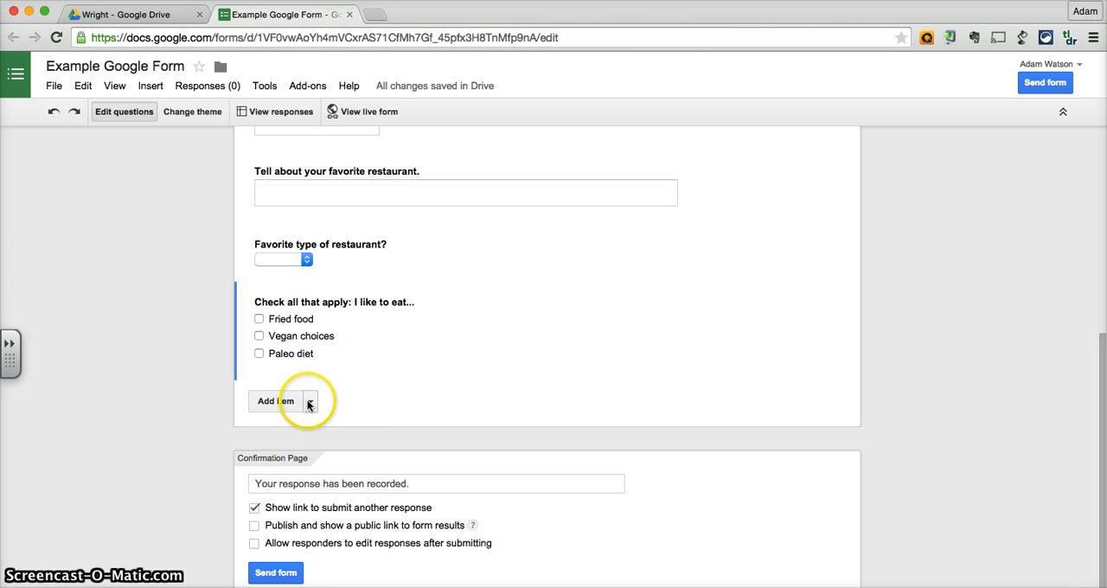
Add a Scale question from 1 to 5 below the checkboxes question, labelling 1 "The least" and 5 "The most".
left_click(307, 401)
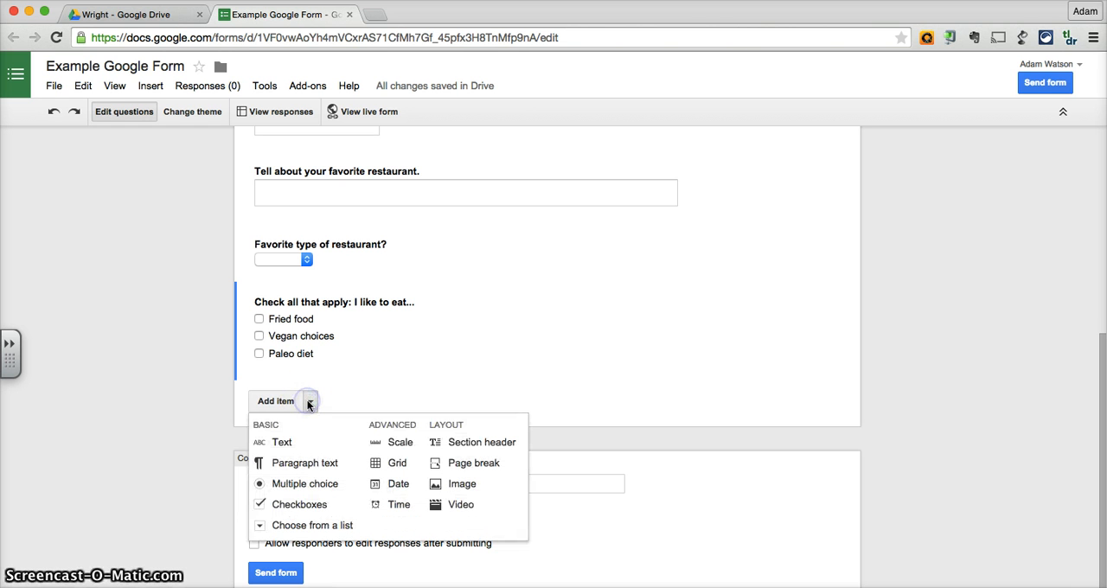
left_click(397, 444)
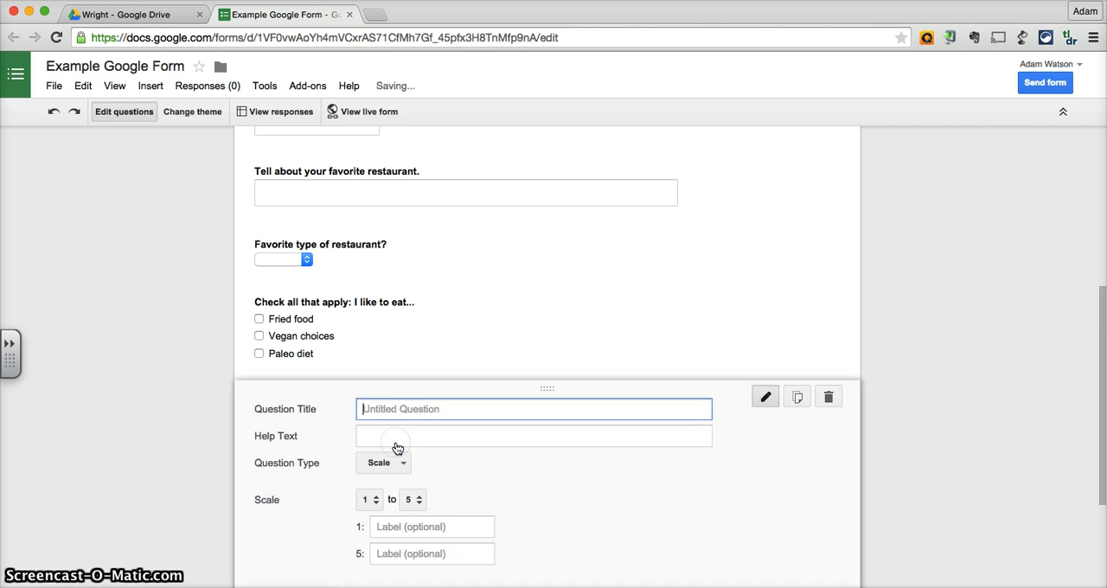
scroll(508, 500, "down", 1)
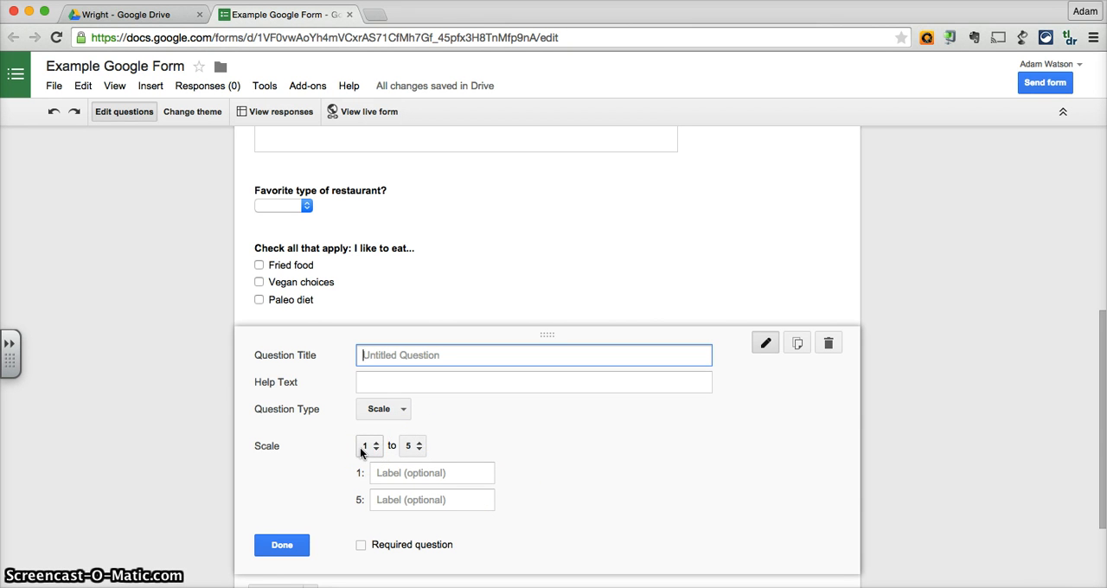
left_click(400, 473)
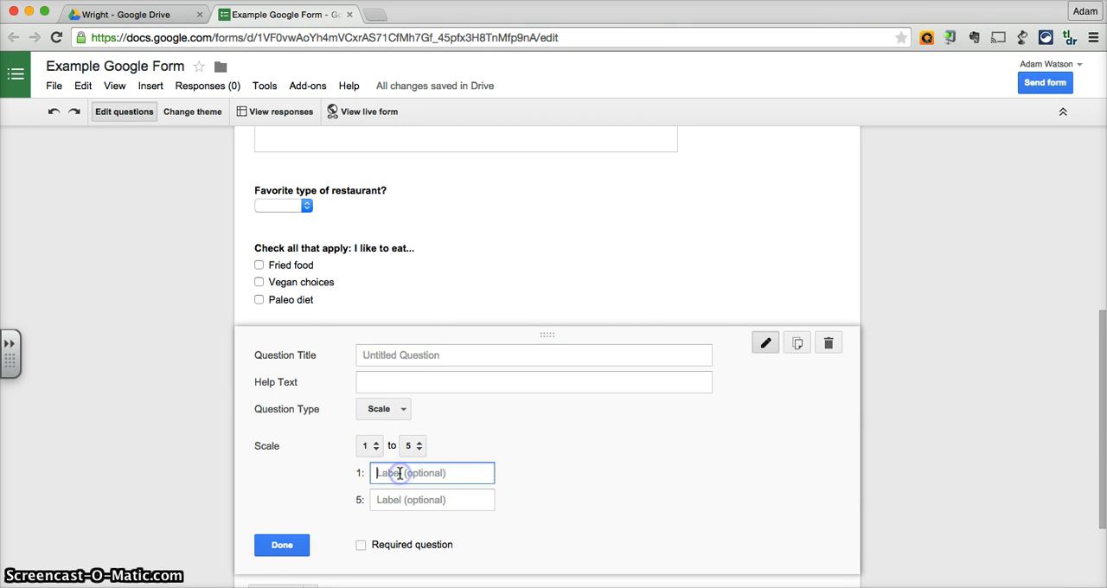
type("The leas")
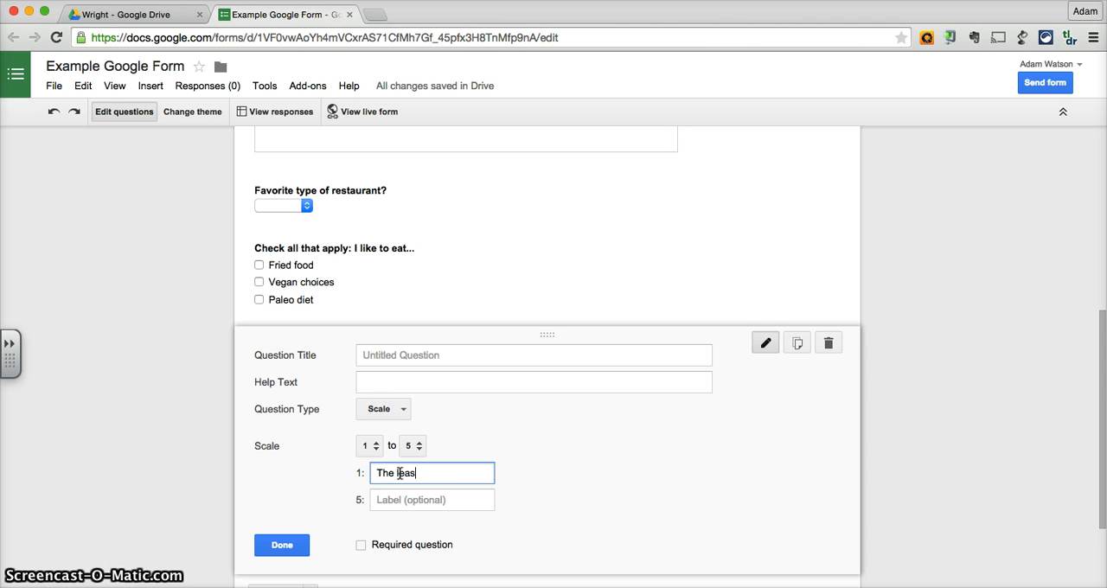
type("t")
left_click(405, 493)
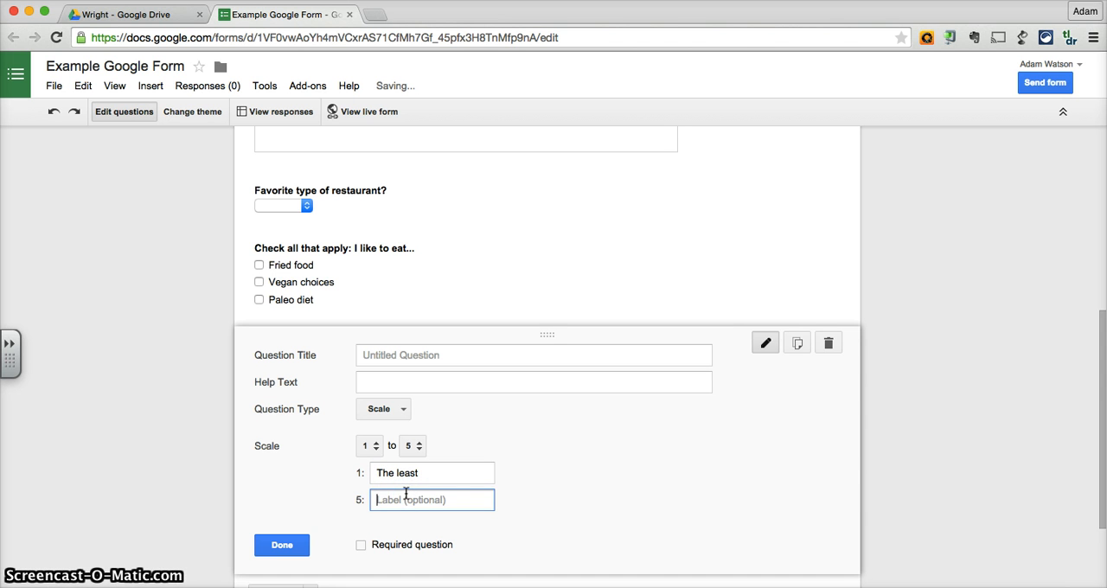
type("The most")
Title the scale question "Rate each city in terms of its eatability." and finish editing it.
left_click(443, 355)
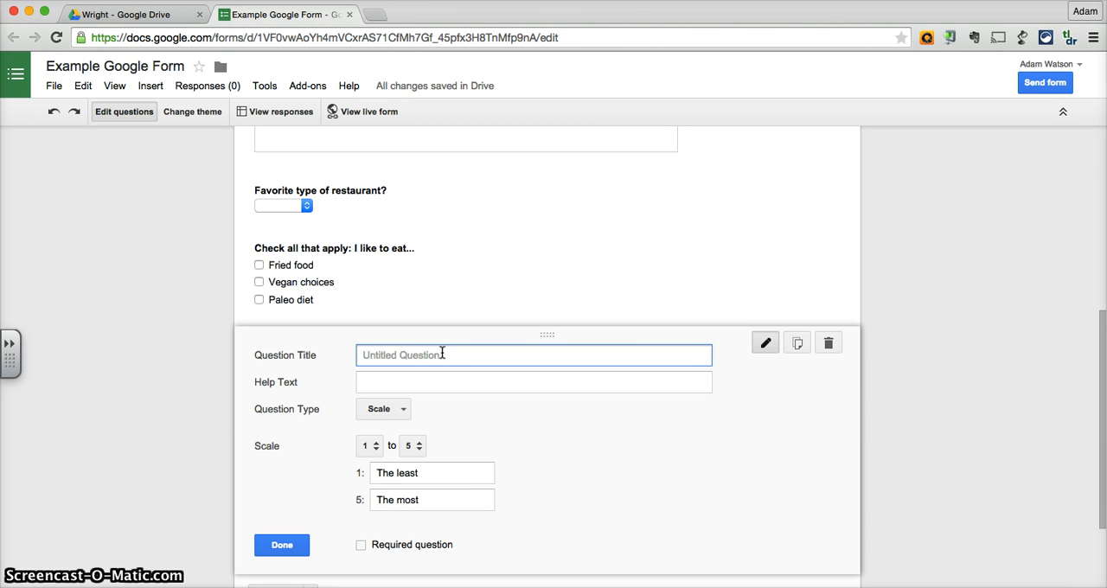
type("Rate each city in terms of i")
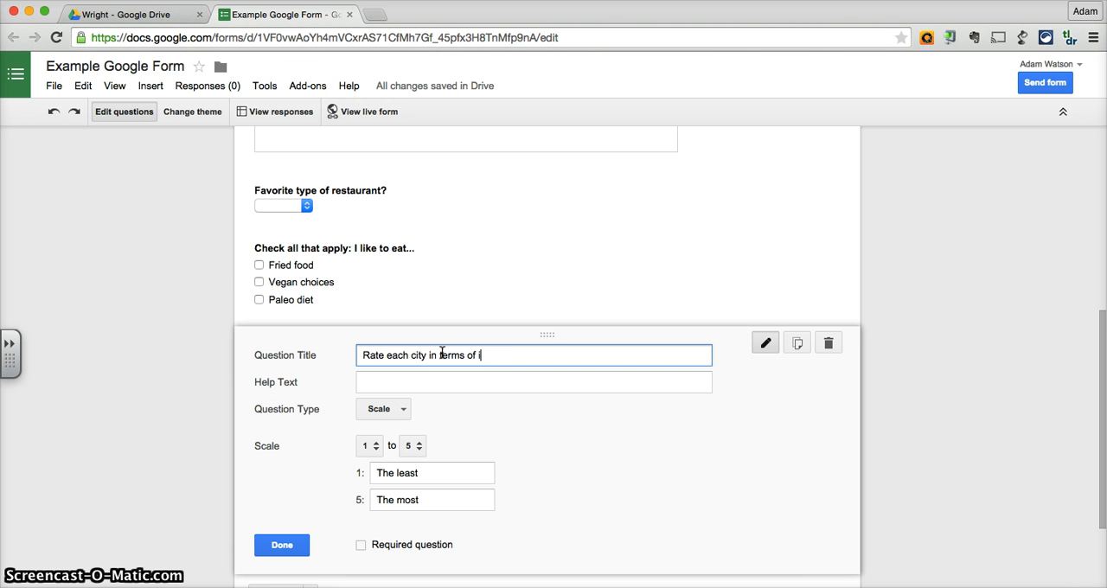
type("t")
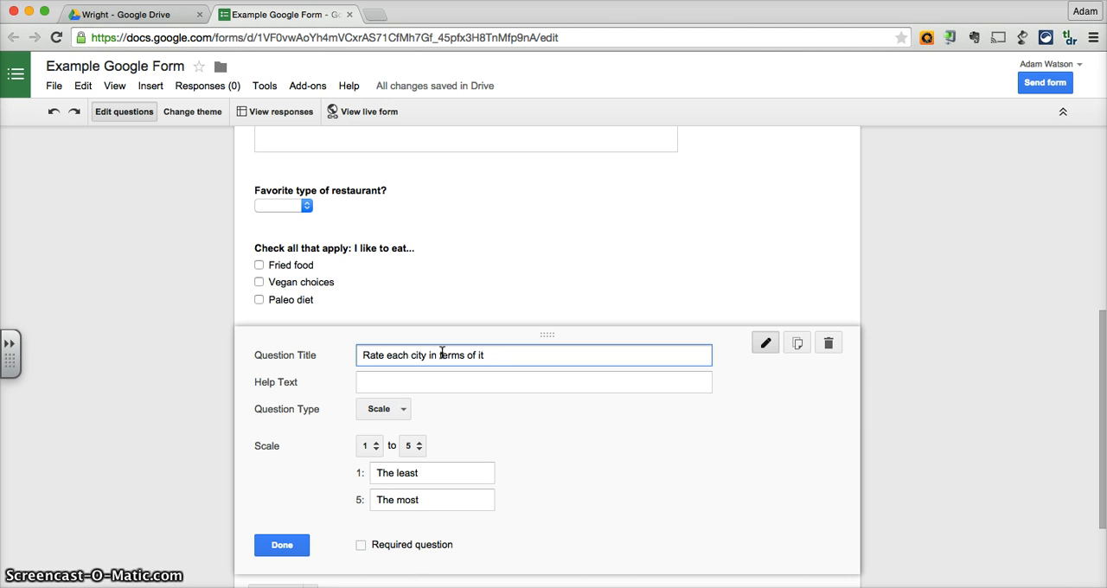
type("s eatability.")
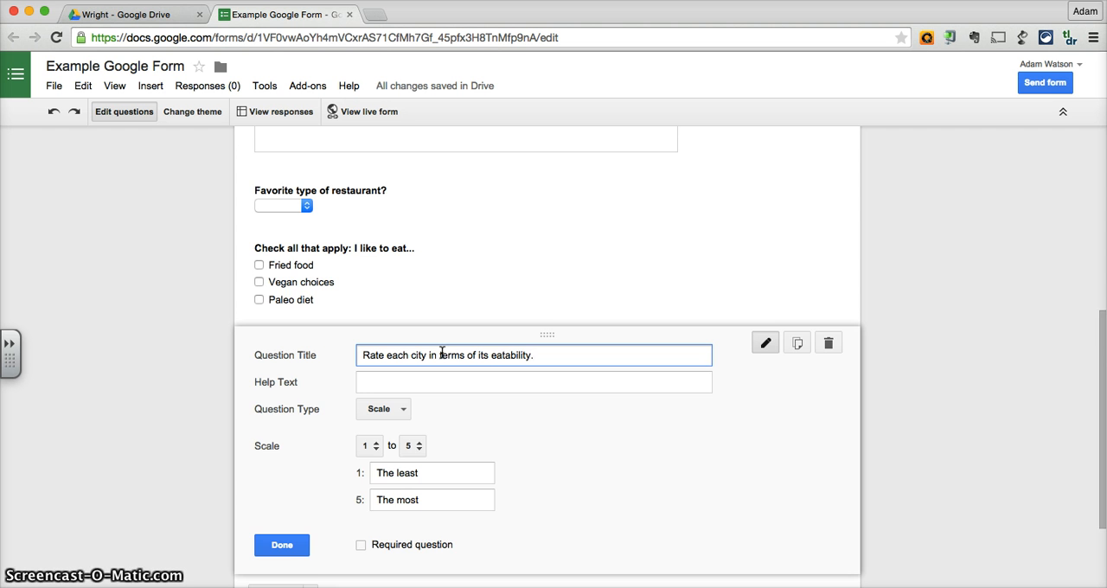
scroll(443, 353, "down", 3)
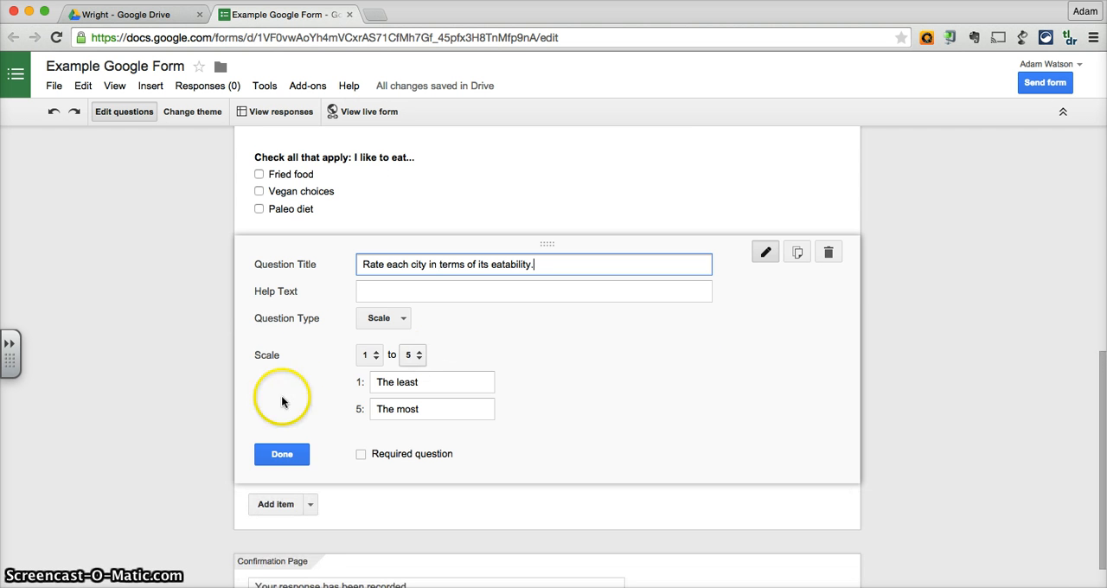
left_click(278, 450)
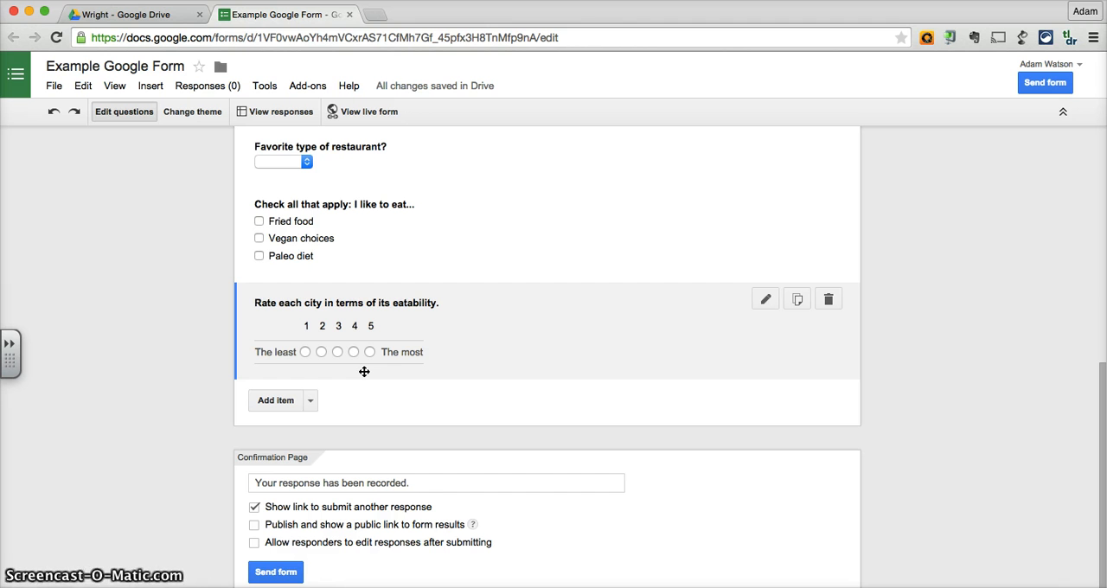
Open the live form and look through its theme and questions down to the scale question.
scroll(372, 359, "up", 1)
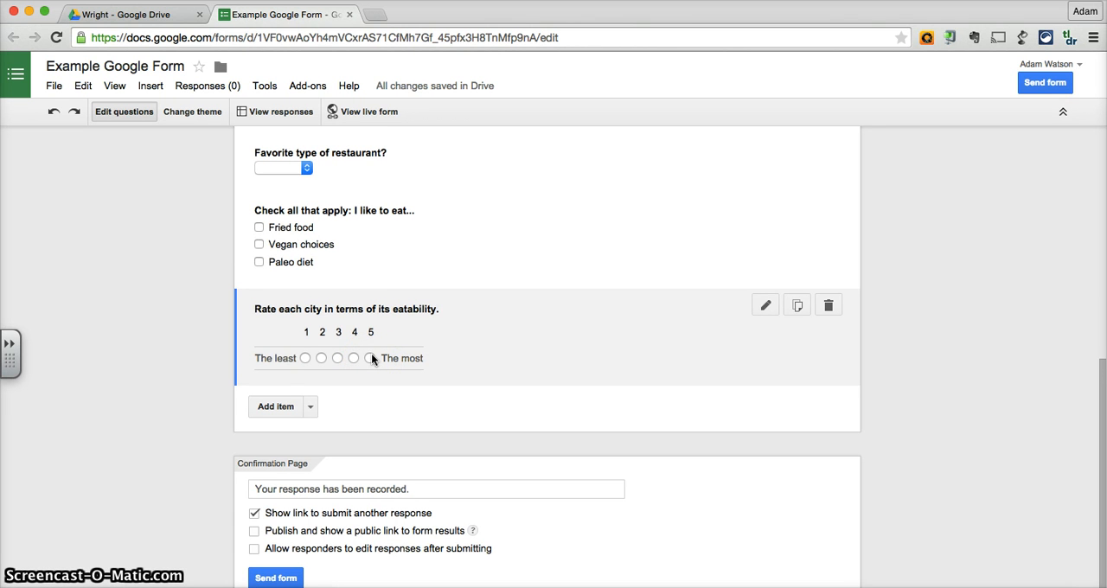
scroll(371, 357, "down", 1)
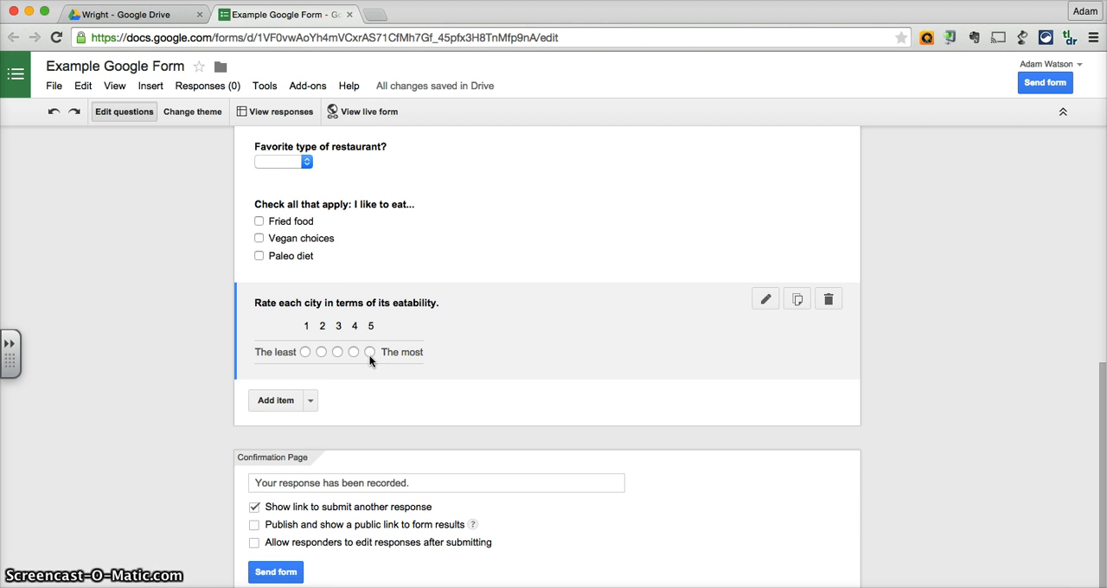
left_click(273, 467)
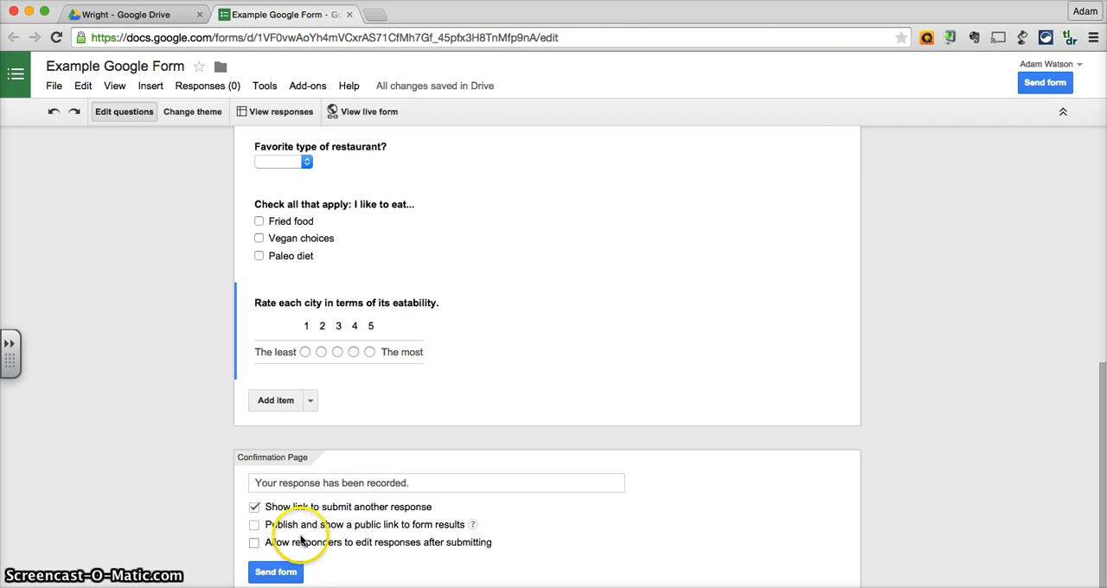
scroll(372, 531, "up", 3)
scroll(372, 531, "up", 3)
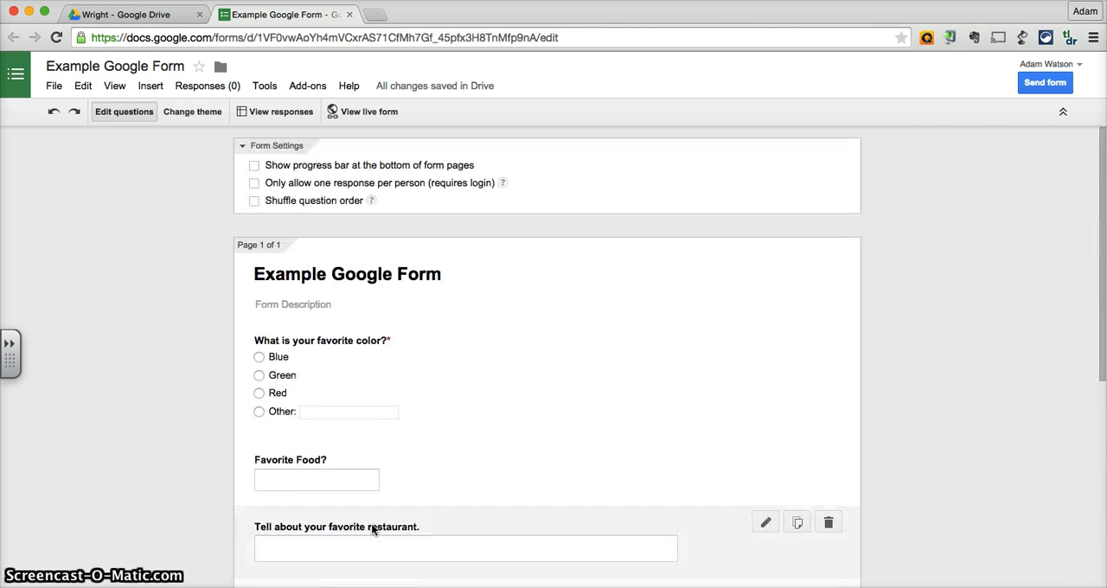
left_click(371, 112)
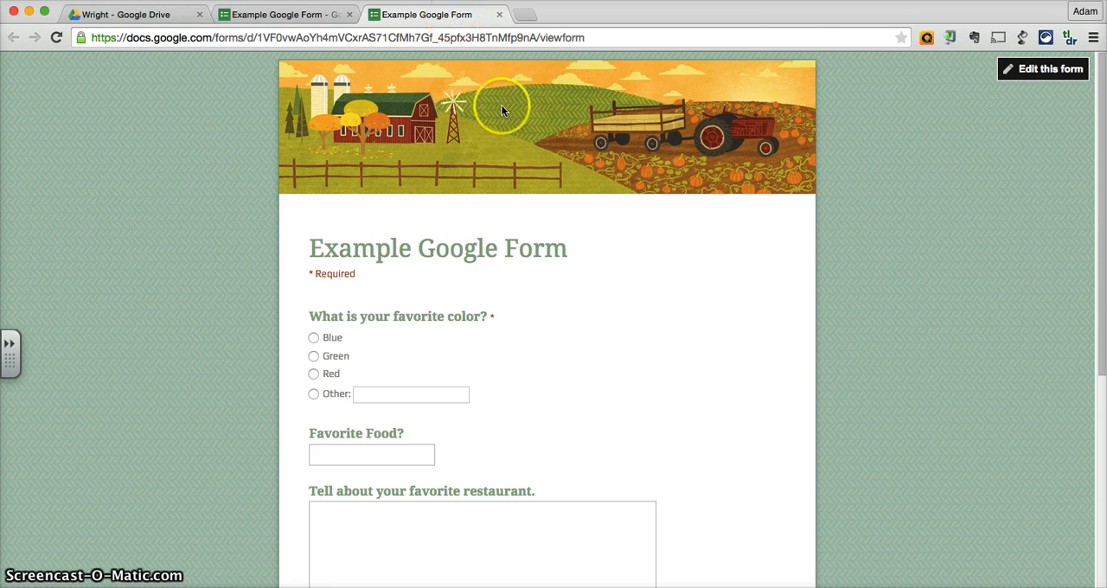
scroll(738, 355, "down", 5)
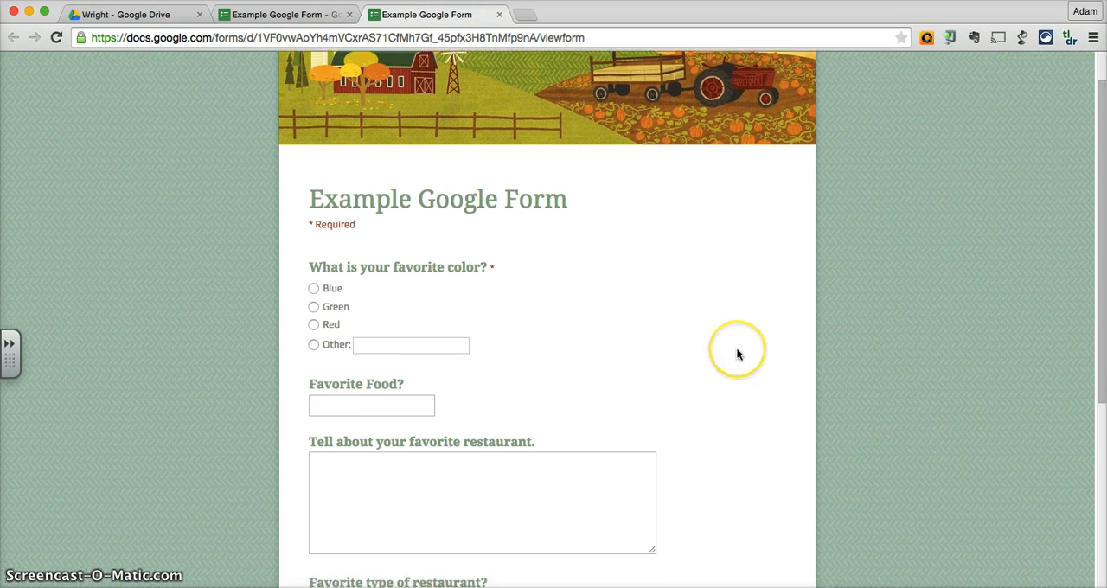
scroll(736, 347, "down", 2)
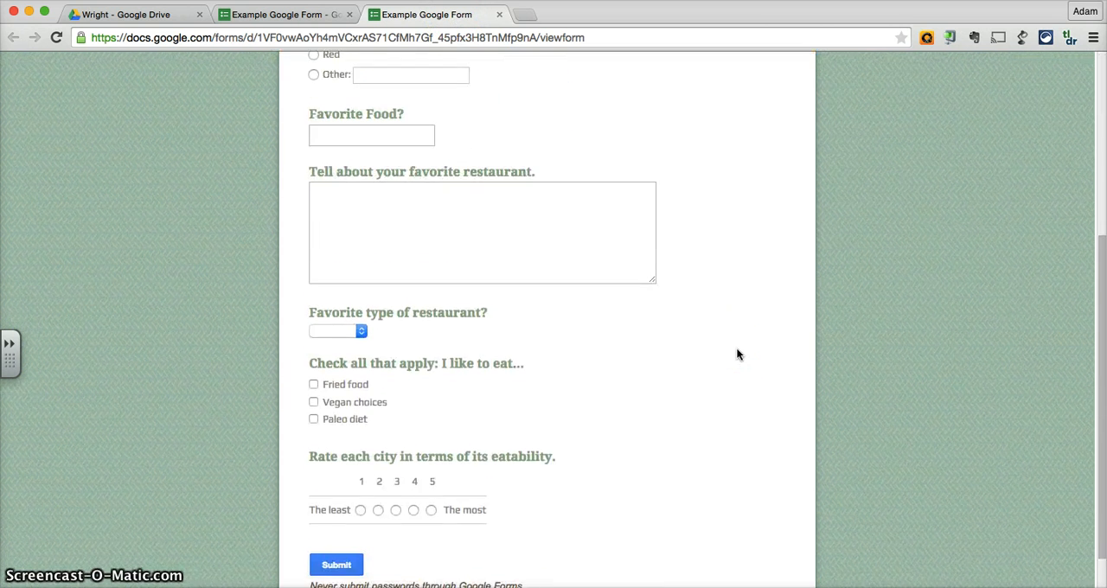
Try out the restaurant type list and check Fried food and Paleo diet, closing the live form without saving the responses.
left_click(353, 299)
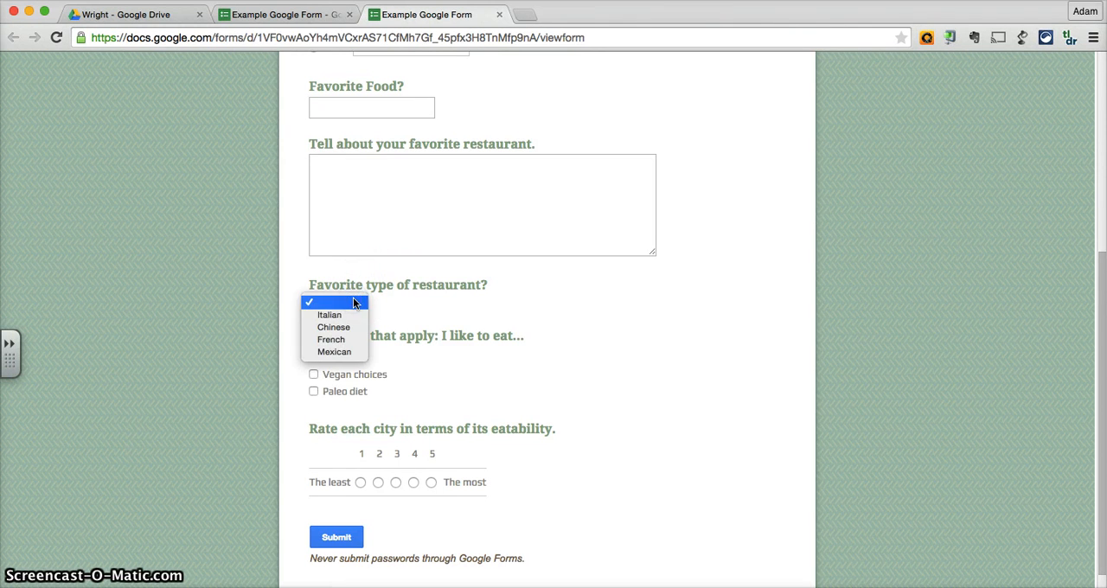
left_click(521, 309)
left_click(314, 357)
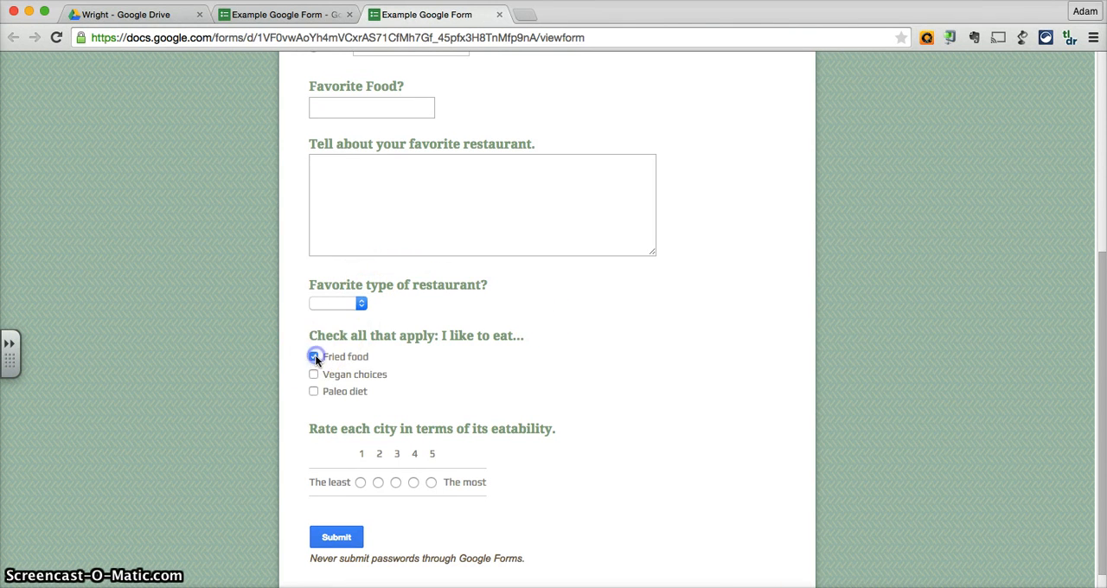
scroll(614, 397, "down", 3)
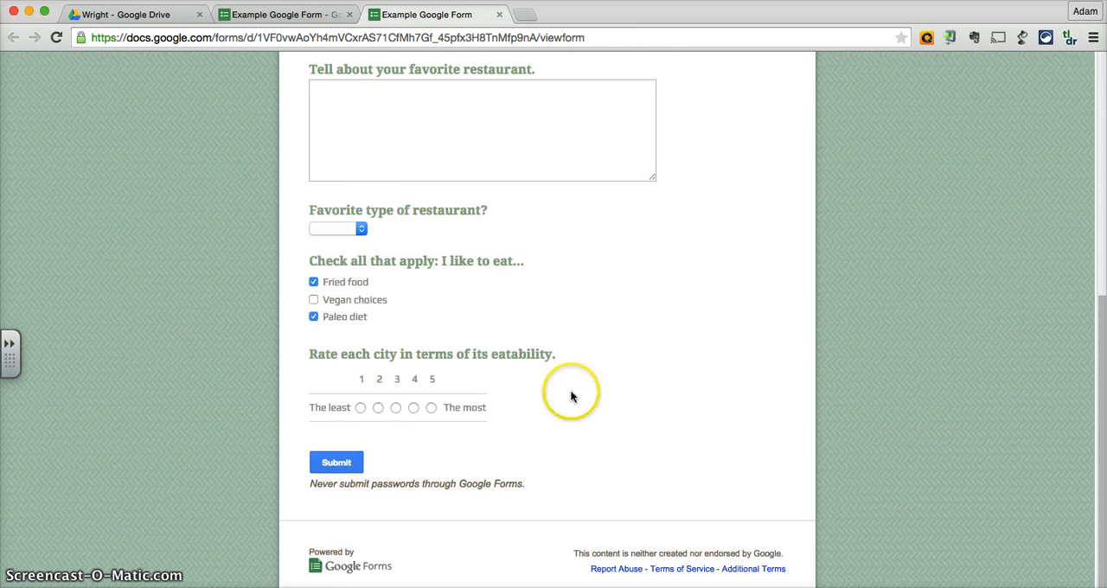
left_click(337, 465)
left_click(676, 370)
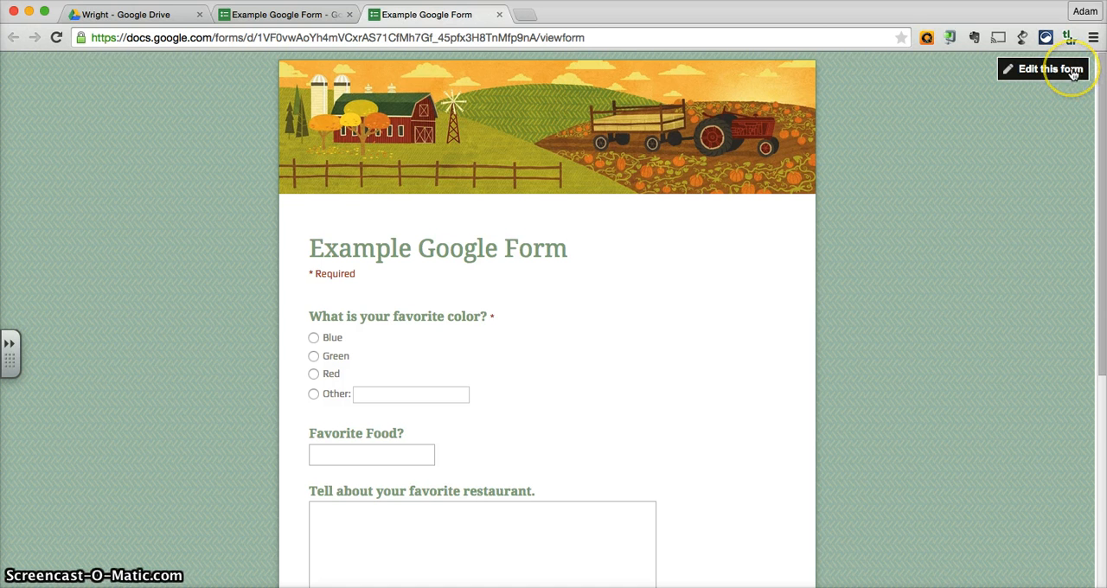
left_click(500, 15)
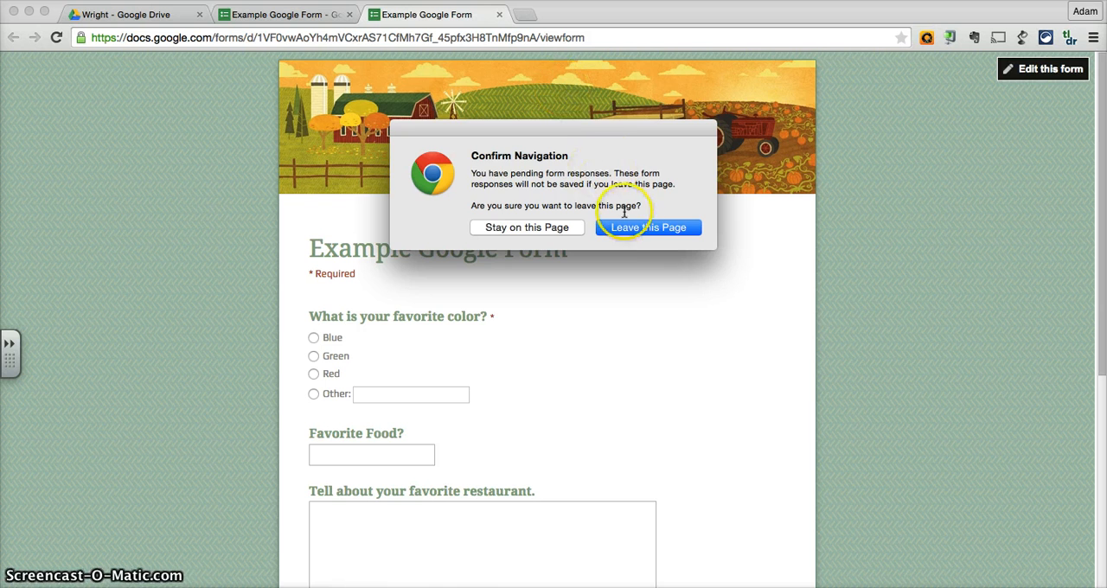
left_click(631, 226)
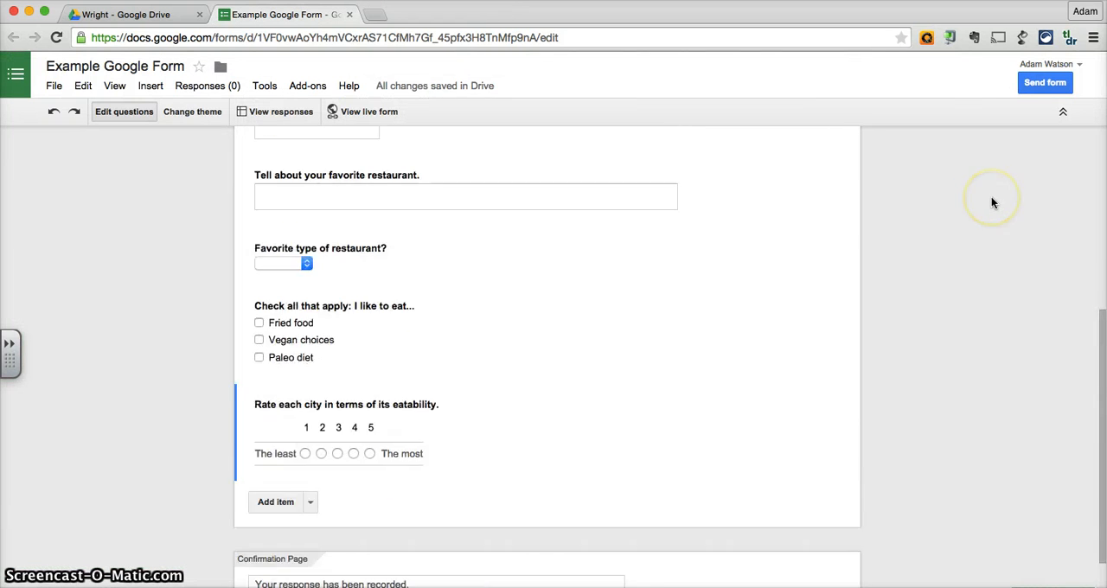
Copy the full link to share from the form's send options and finish without emailing anyone.
scroll(992, 196, "up", 10)
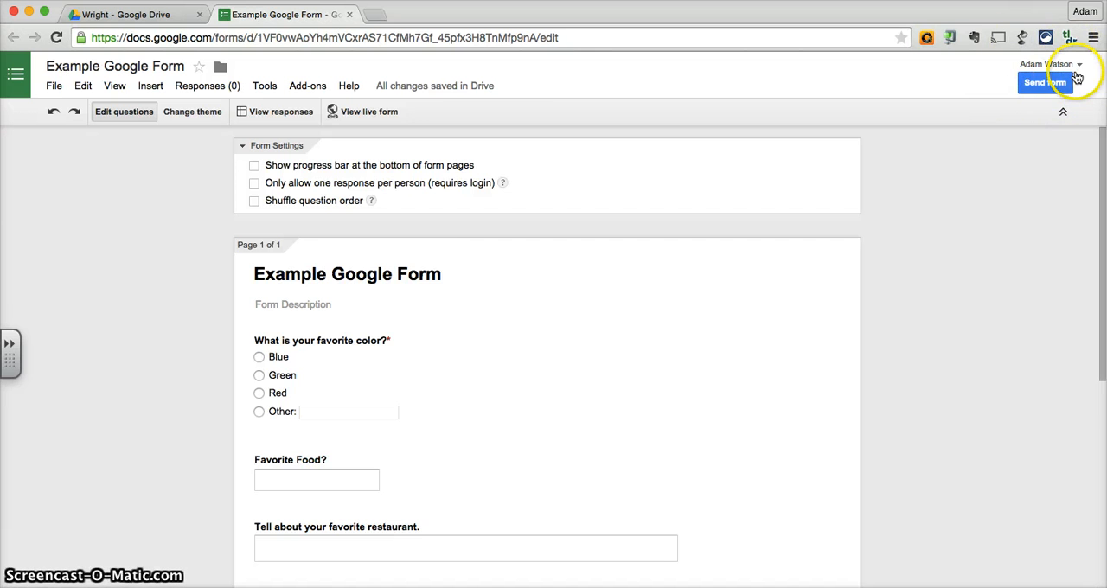
left_click(1046, 82)
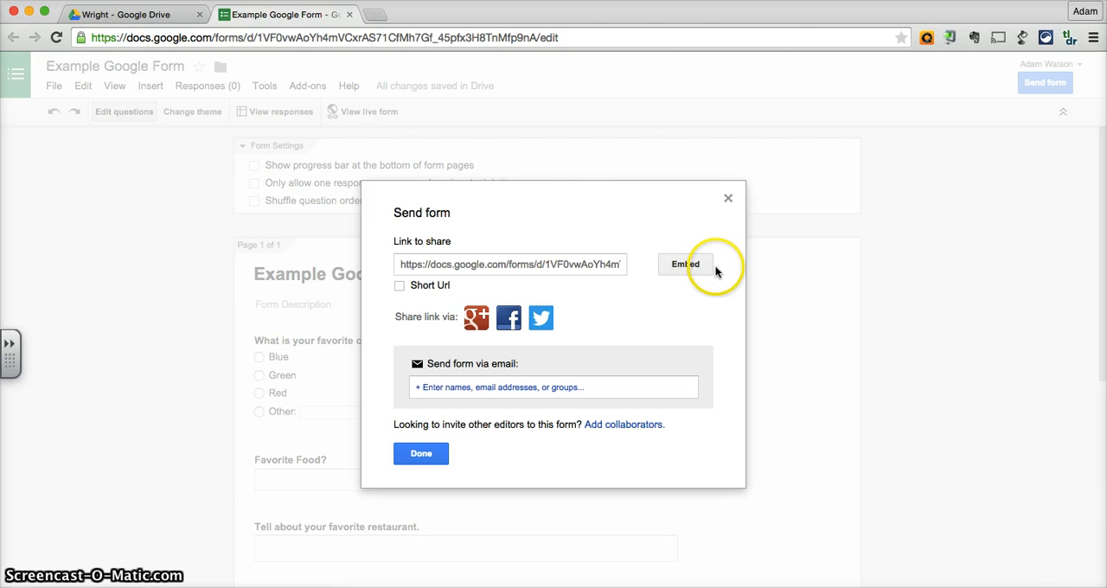
left_click(474, 267)
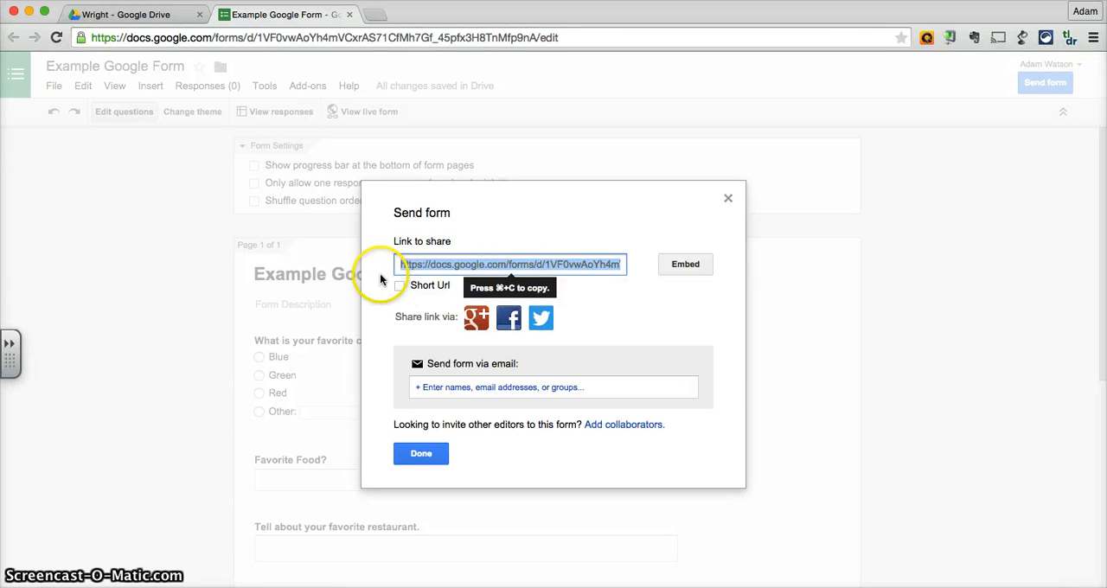
key("super+c")
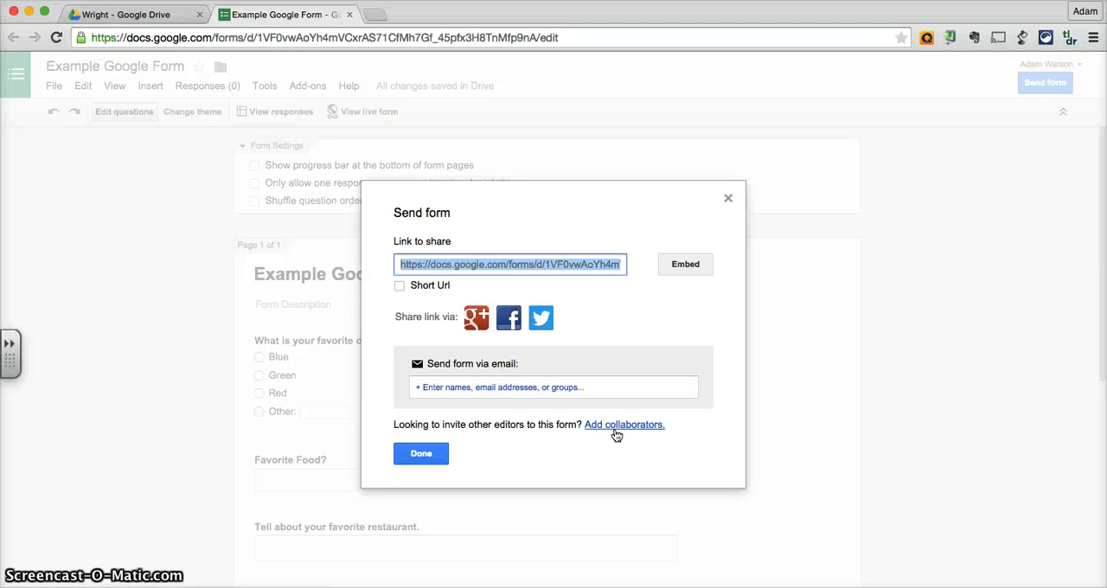
left_click(438, 459)
scroll(438, 458, "up", 5)
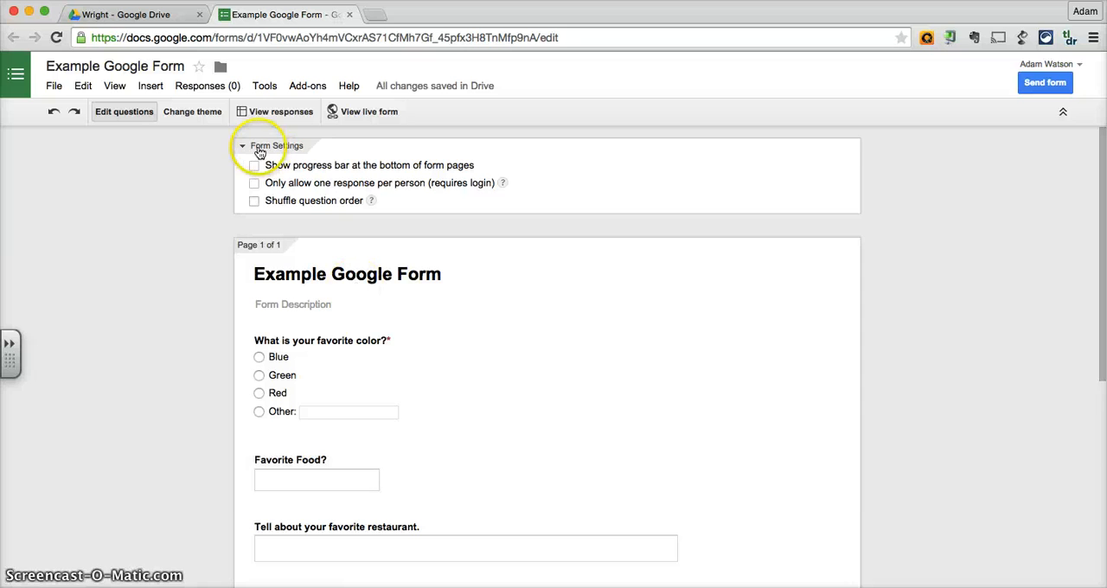
Close the form, open the Example Google Form (Responses) spreadsheet from the Drive folder and select its web address.
left_click(349, 16)
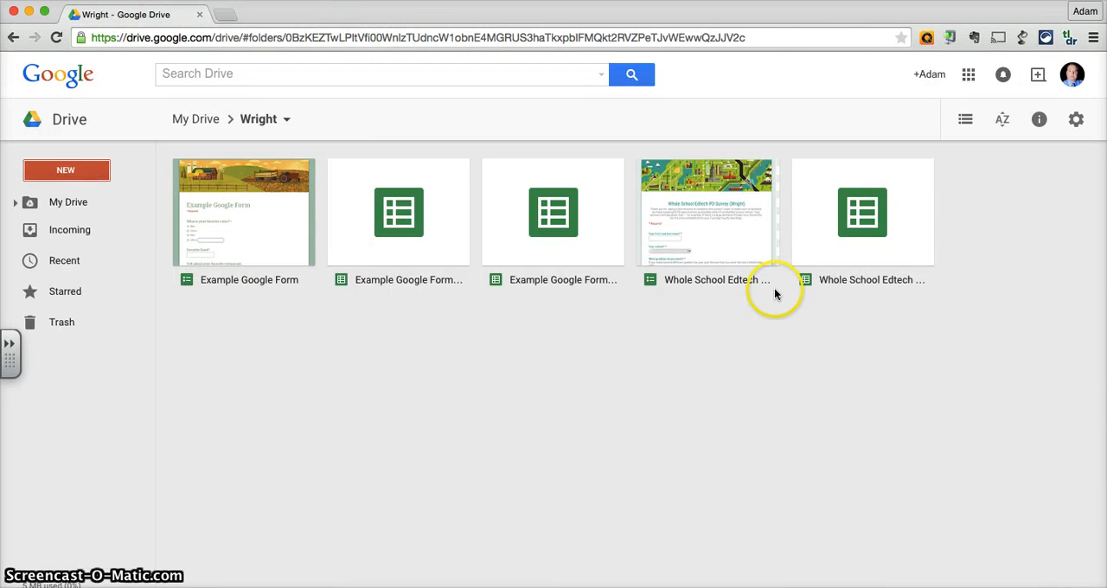
double_click(550, 229)
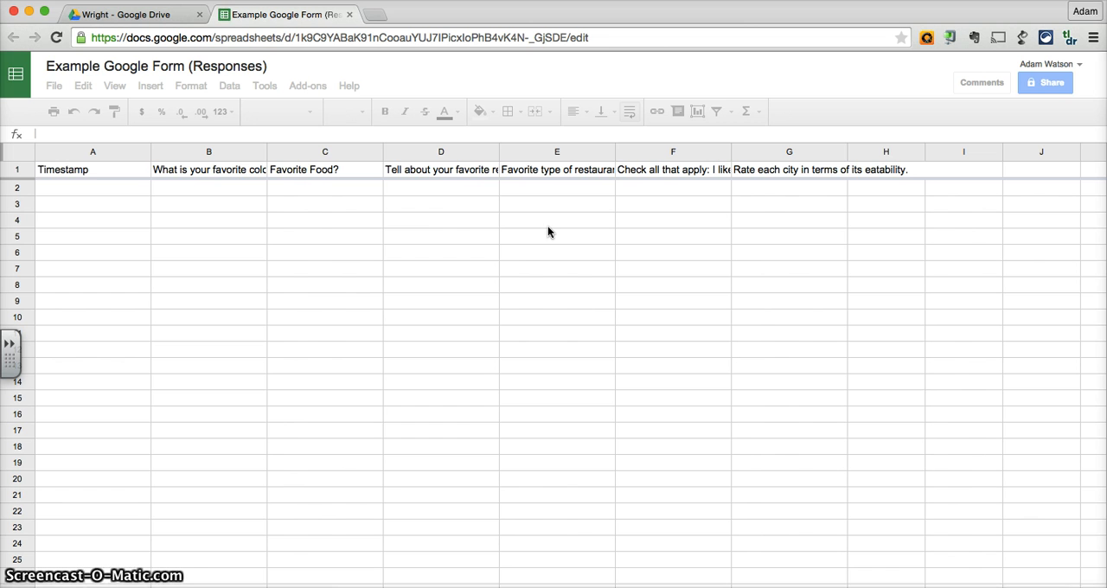
left_click(308, 219)
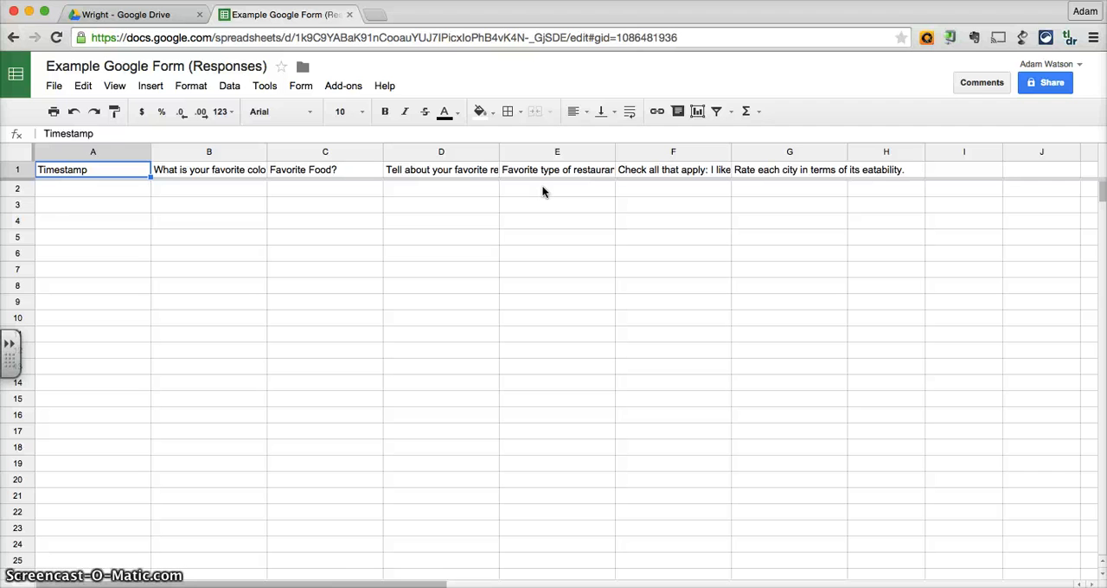
left_click(397, 40)
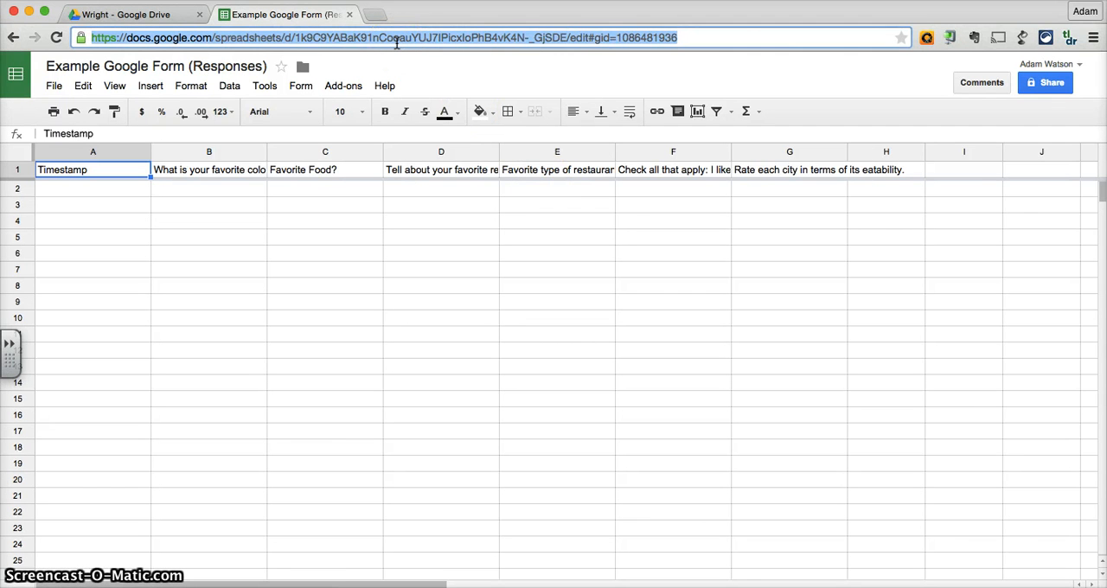